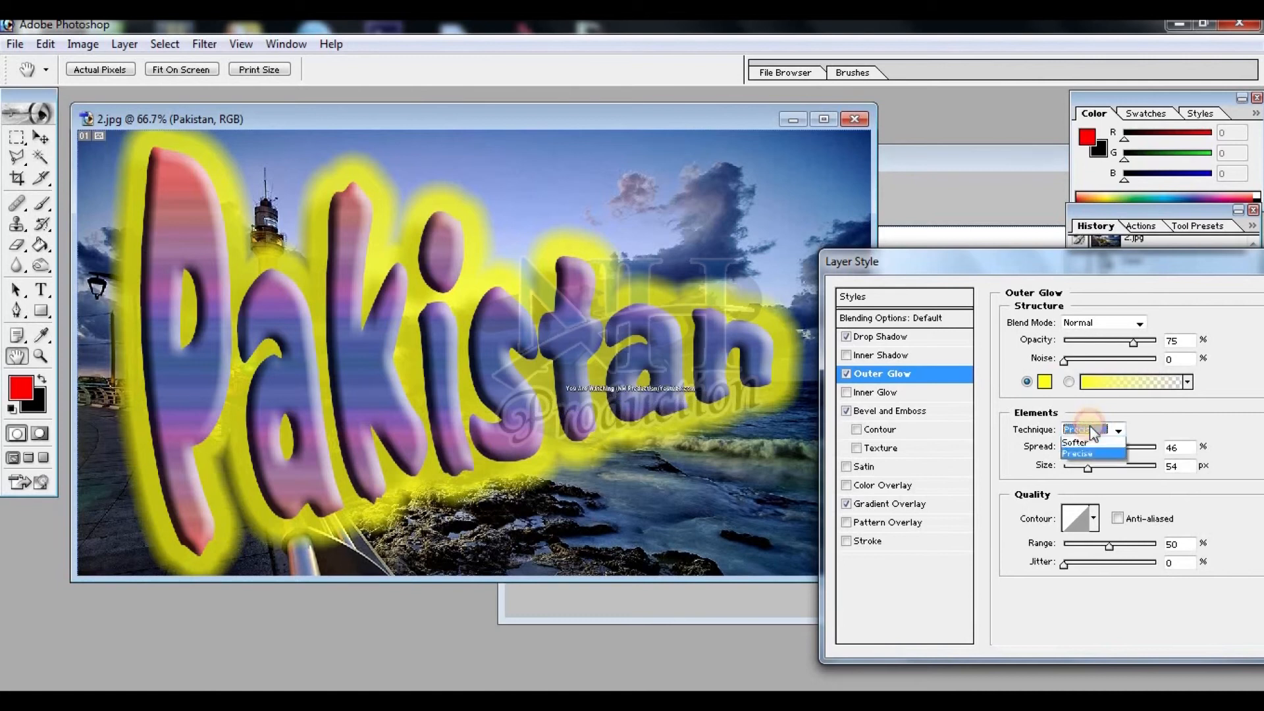
Set the outer glow's technique to Precise and raise its range to about 89%.
left_click(1092, 441)
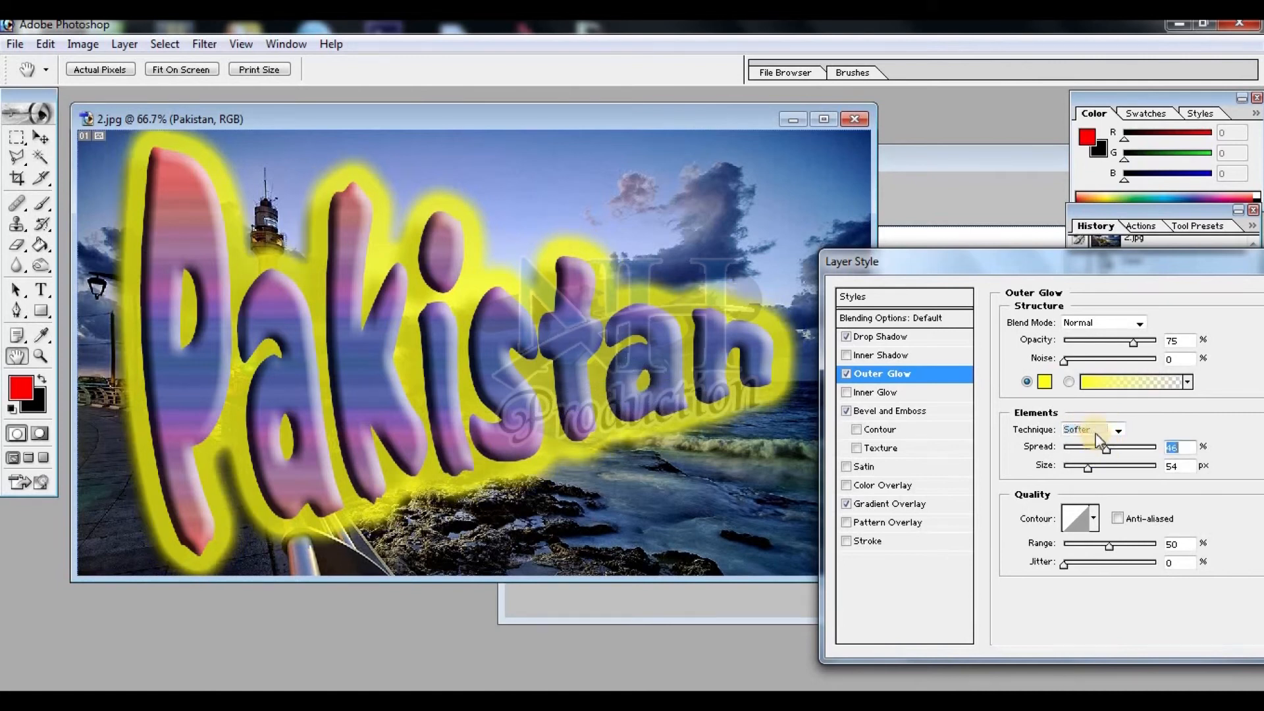
left_click(1093, 454)
mouse_move(1109, 546)
left_mouse_down()
mouse_move(1130, 546)
mouse_move(1086, 545)
mouse_move(1126, 547)
left_mouse_up()
left_click(1130, 547)
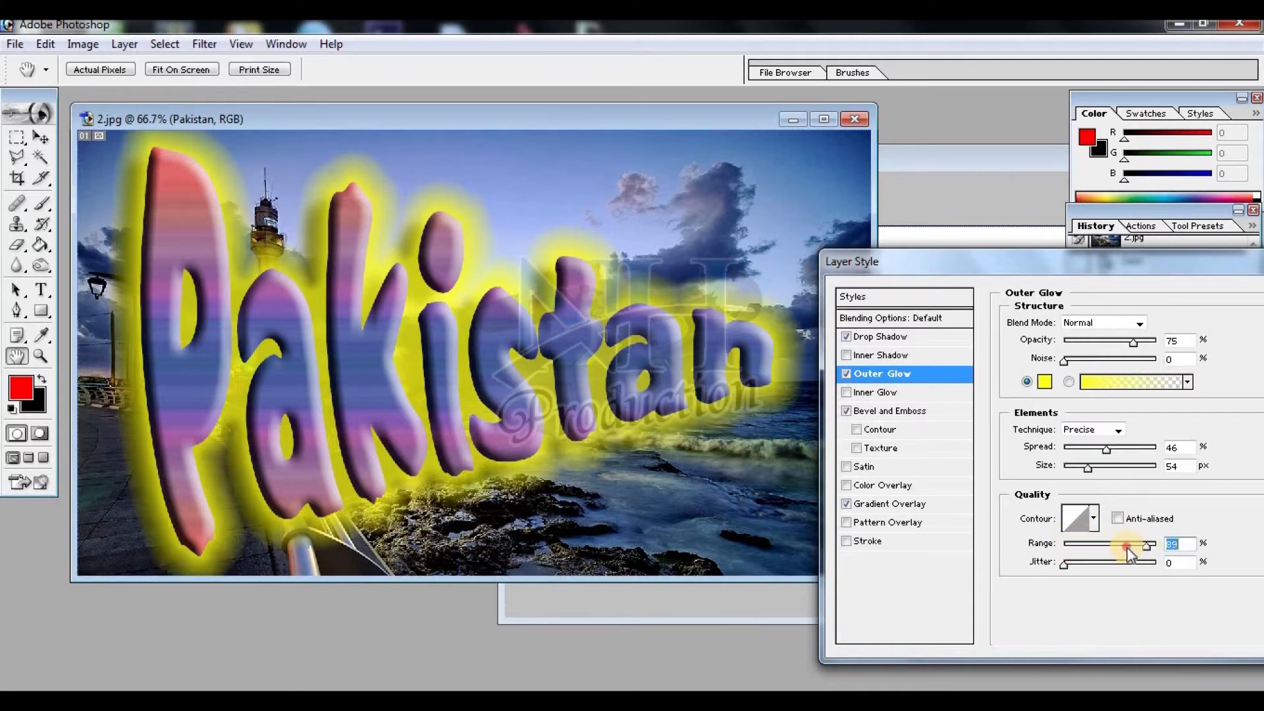
Enable an Inner Glow on the text with Normal blend mode and 97% opacity.
left_click(879, 393)
left_click(1089, 320)
left_click(1093, 334)
left_click_drag(1115, 342, 1153, 341)
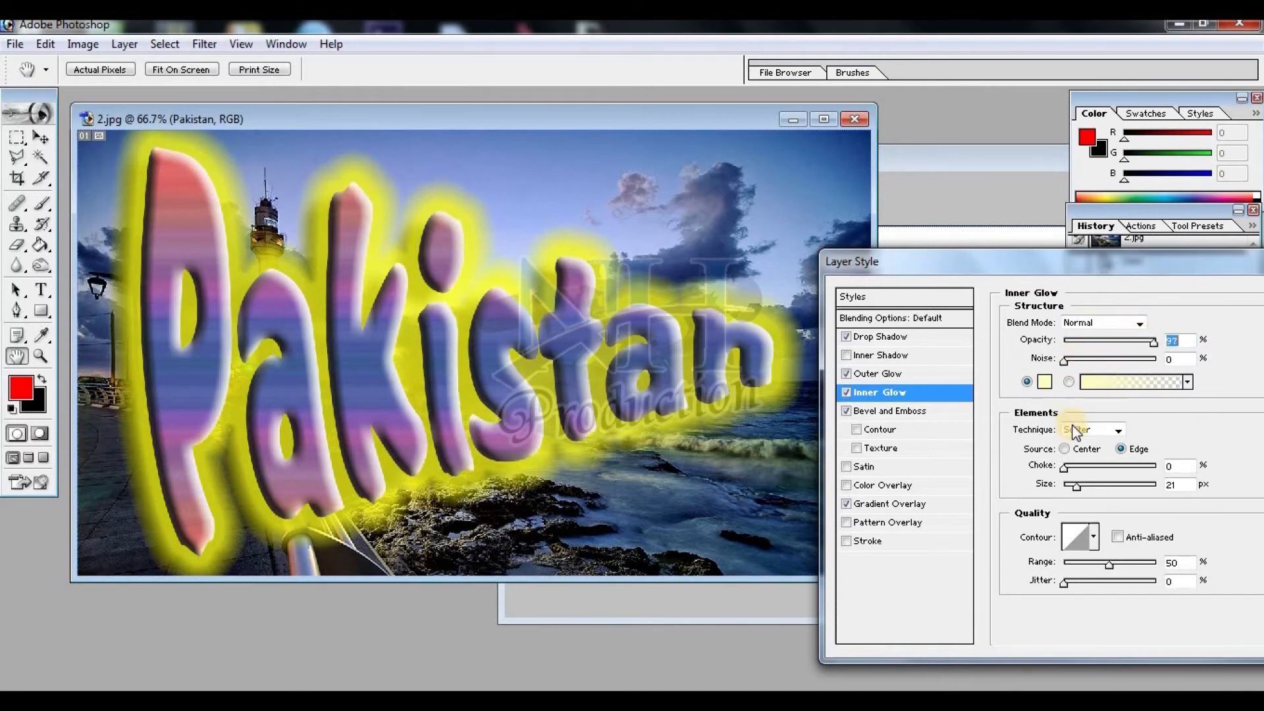
Recolor the inner glow to blue, increase its choke and set its size to 27 px.
left_click(1045, 381)
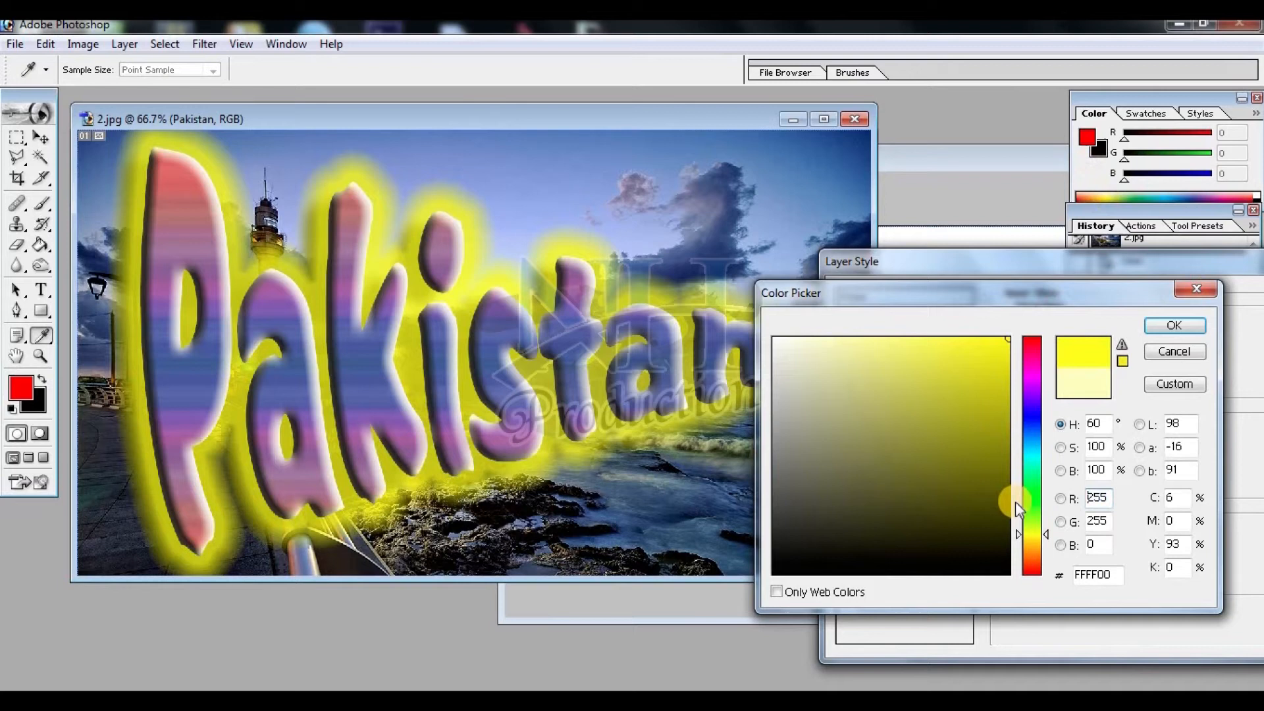
left_click_drag(1033, 512, 1125, 470)
left_click(1173, 326)
left_click(1044, 381)
left_click_drag(1036, 485, 1033, 416)
left_click(1175, 325)
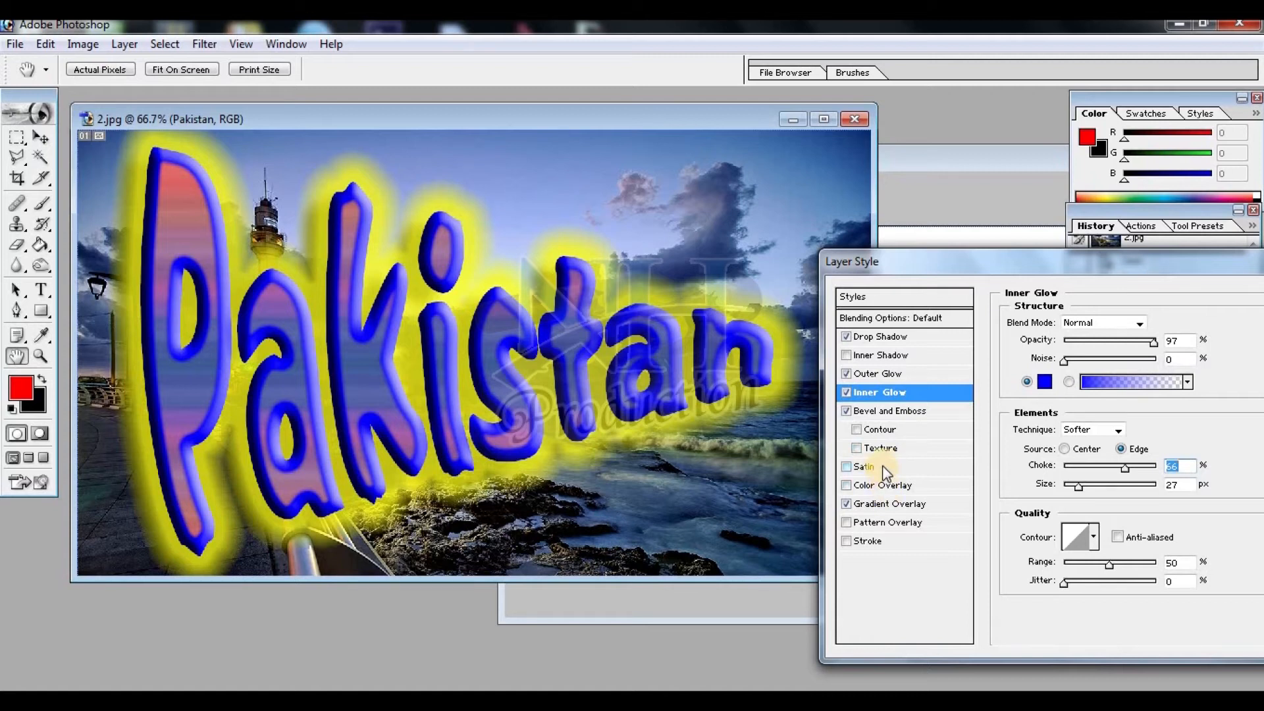
Apply a red Color Overlay at 100% opacity, comparing the text with and without it.
left_click(882, 488)
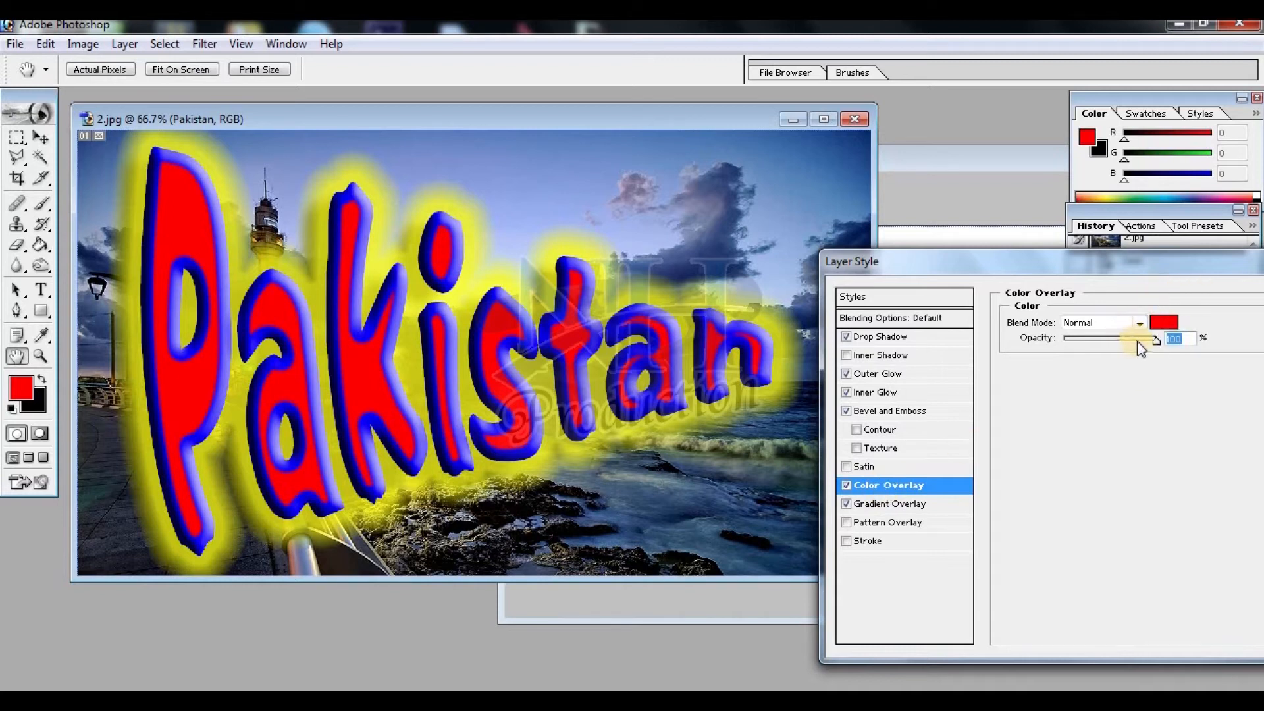
left_click_drag(1157, 351, 983, 361)
left_click_drag(1063, 340, 1191, 352)
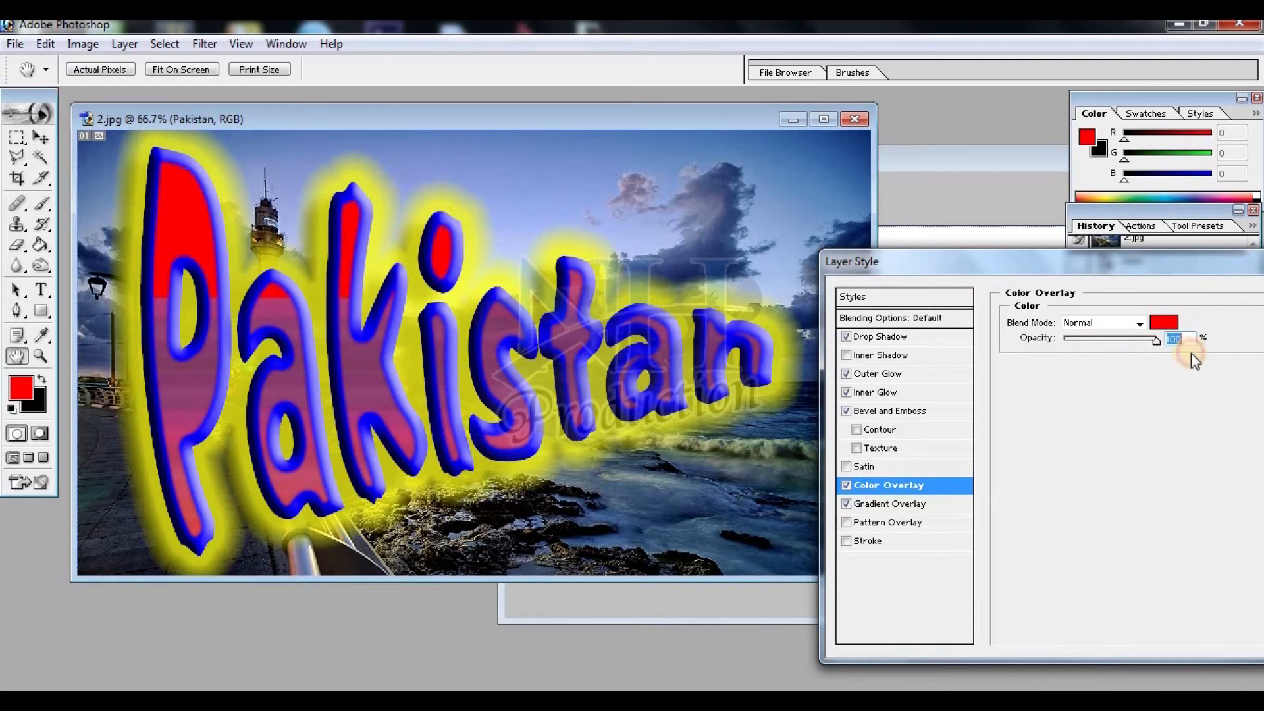
left_click(849, 485)
left_click(850, 487)
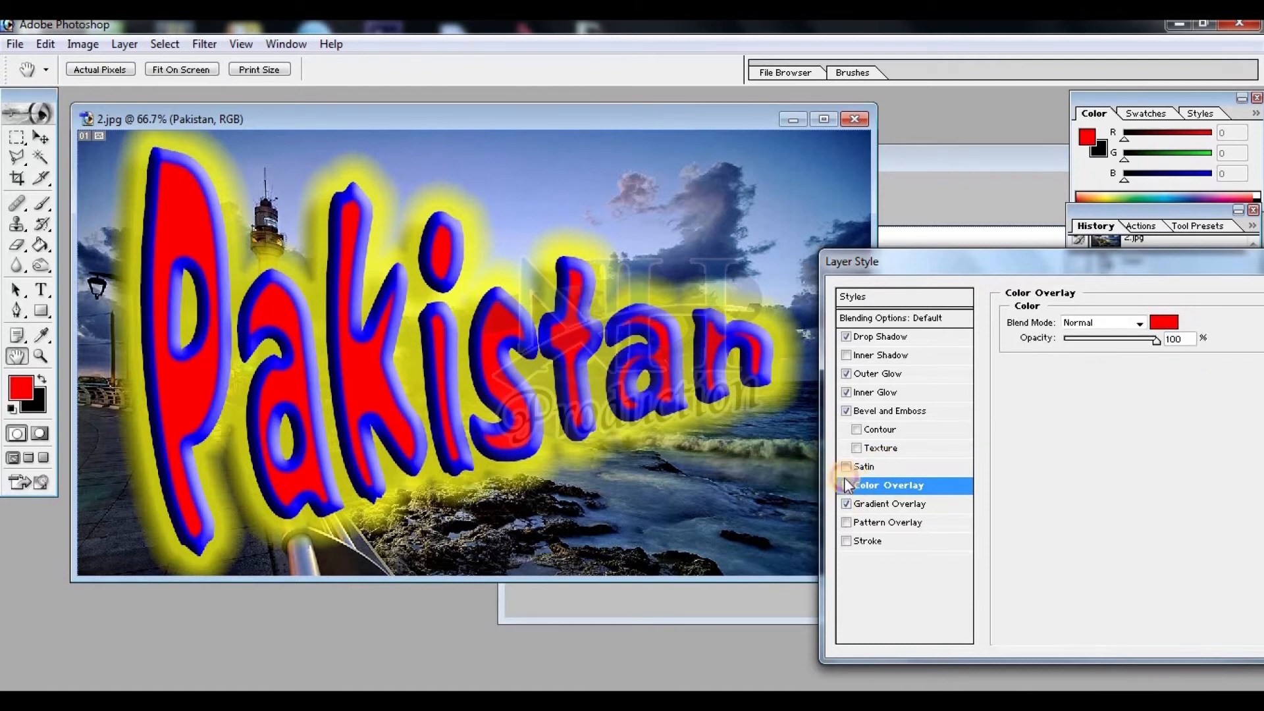
left_click(848, 486)
left_click(847, 487)
Try a Pattern Overlay using the multicolored pattern at 81% scale, and disable it again.
left_click(859, 522)
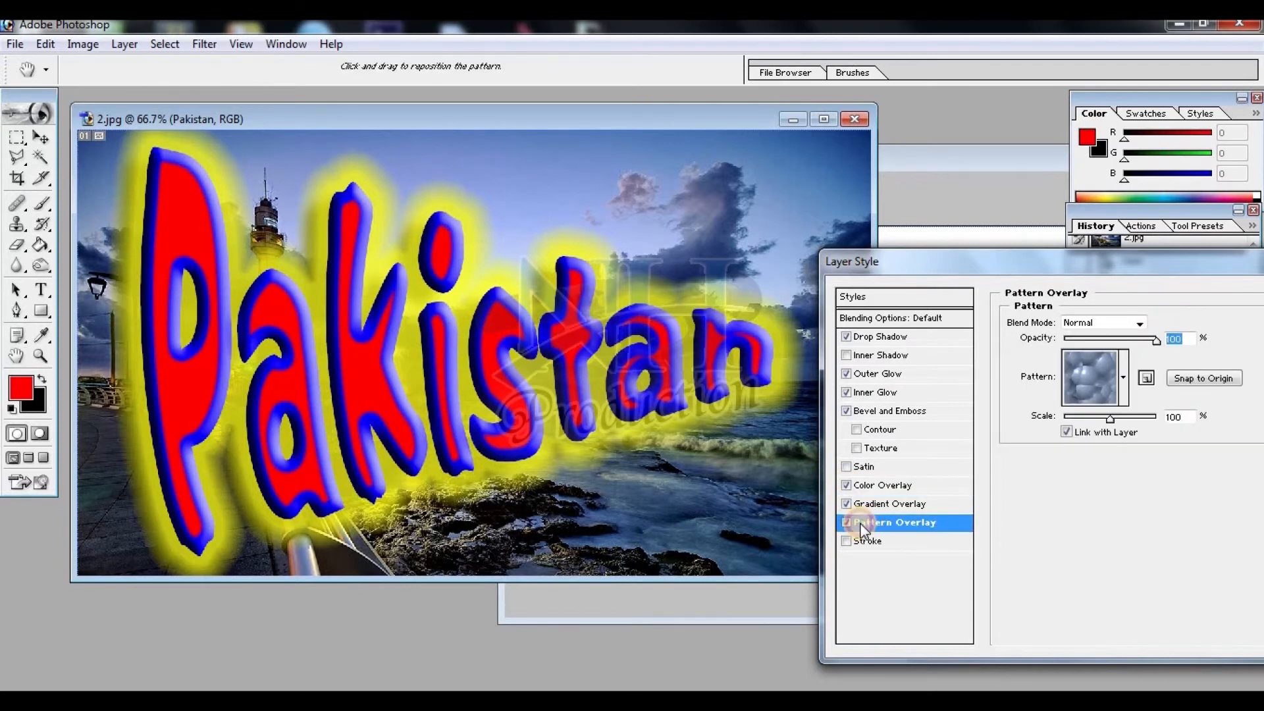
left_click(1124, 378)
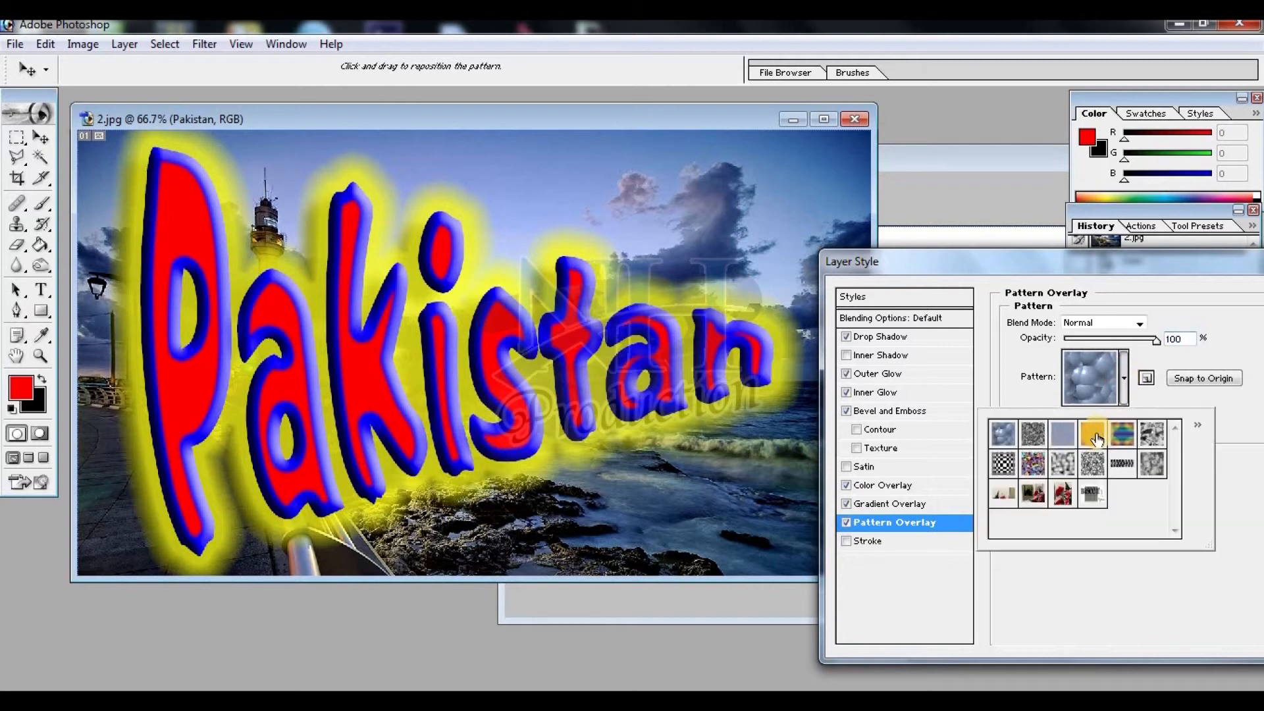
left_click(1033, 434)
left_click(1034, 472)
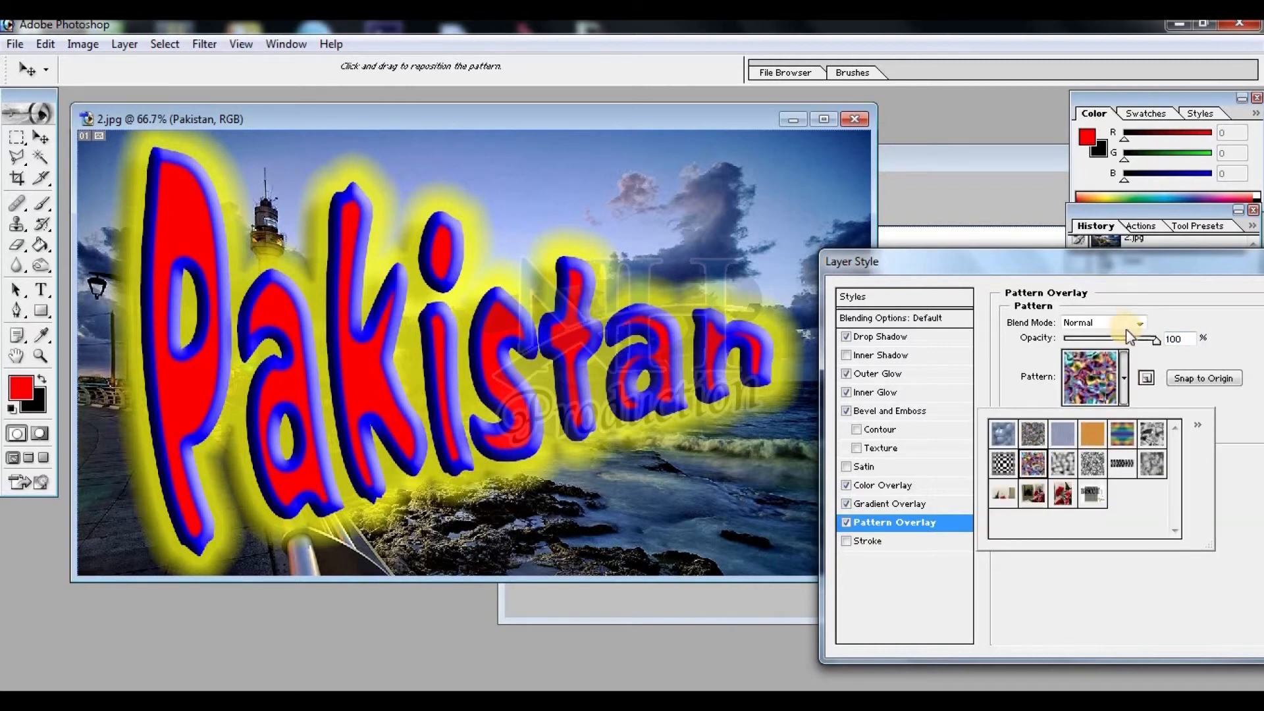
left_click(1129, 365)
mouse_move(1110, 418)
left_mouse_down()
mouse_move(1139, 415)
mouse_move(1103, 417)
left_mouse_up()
left_click_drag(1085, 347, 1158, 340)
left_click(847, 524)
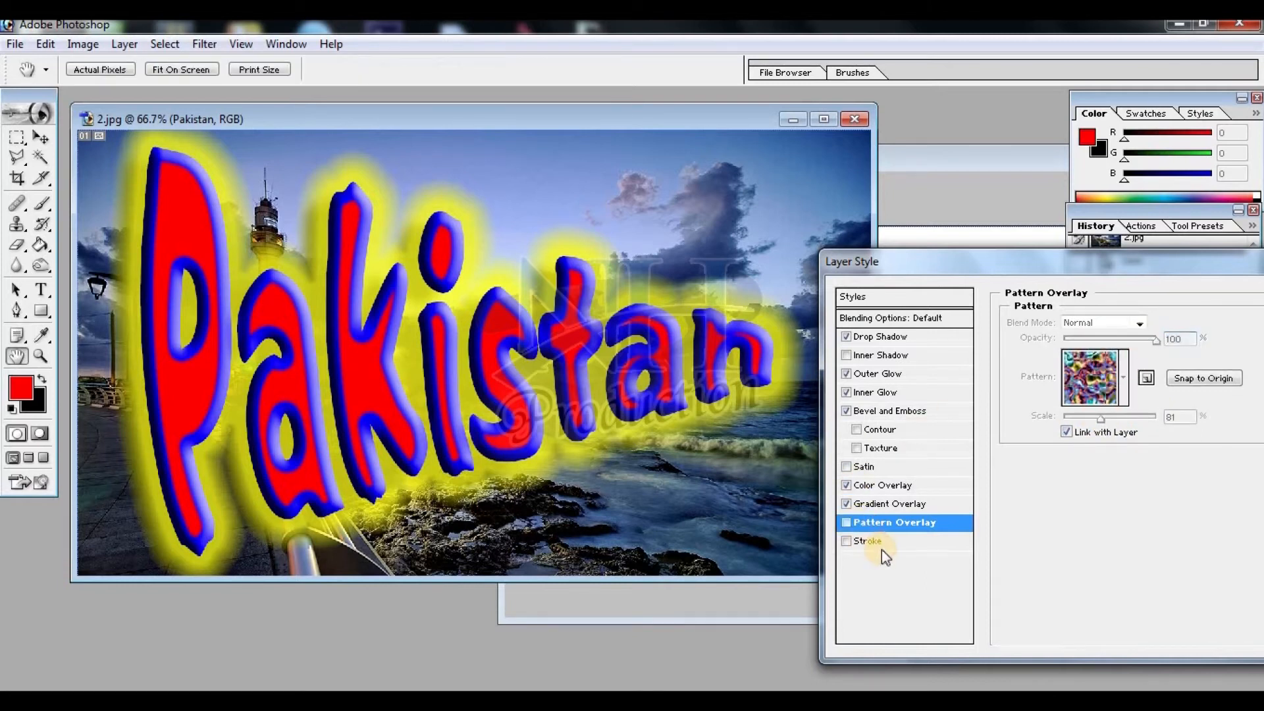
Add an outside Stroke to the text in cyan (00FFEA) with a size of 9 px.
left_click(882, 542)
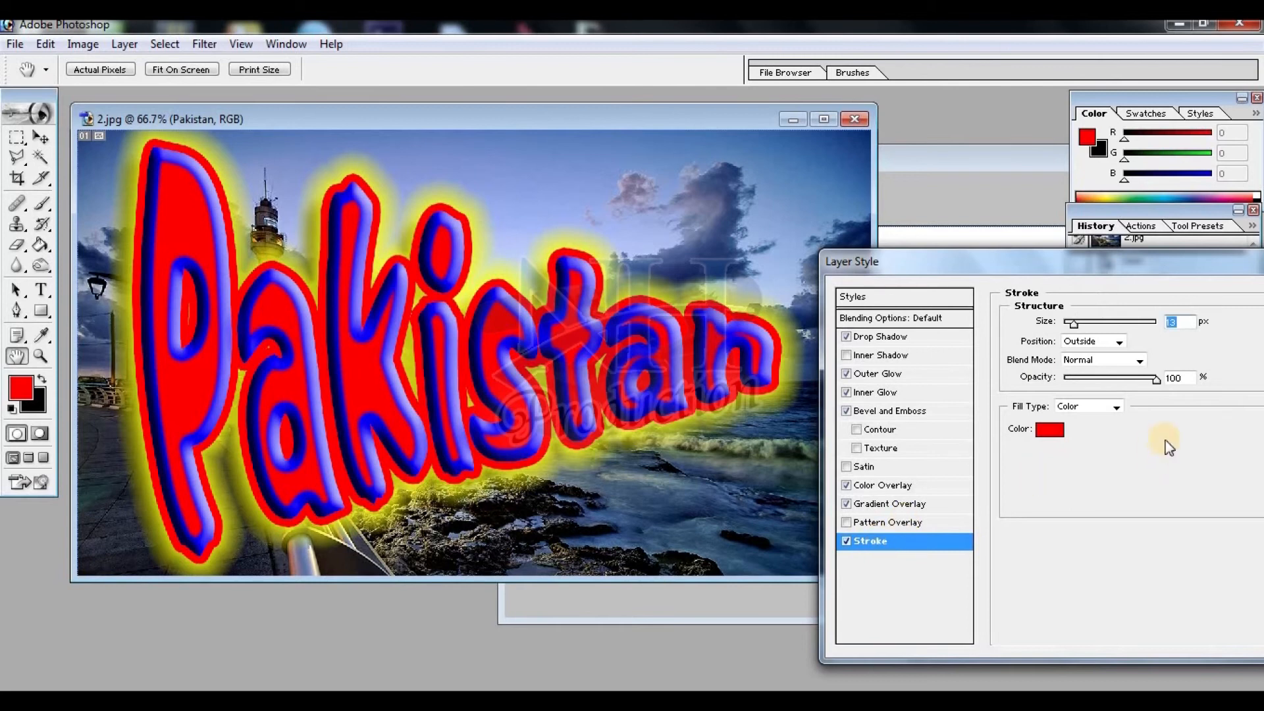
left_click(1050, 429)
mouse_move(1029, 449)
left_mouse_down()
mouse_move(1031, 497)
mouse_move(1052, 434)
left_mouse_up()
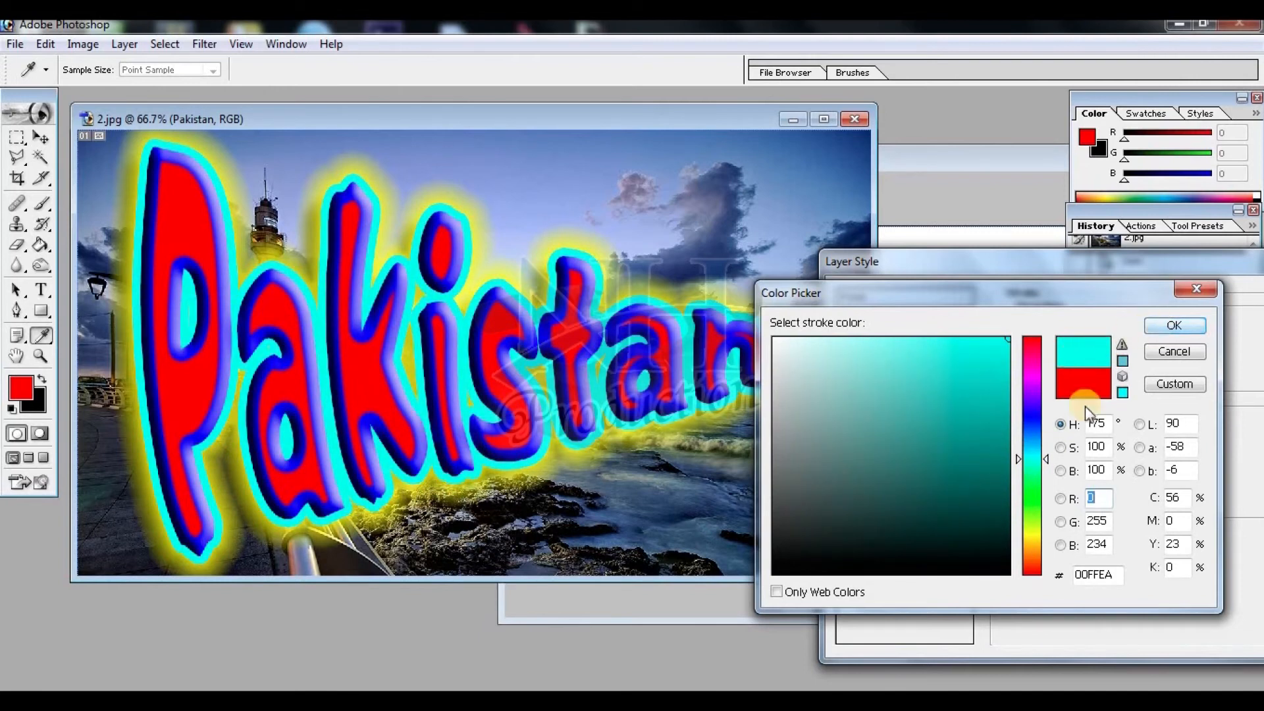
left_click(1175, 325)
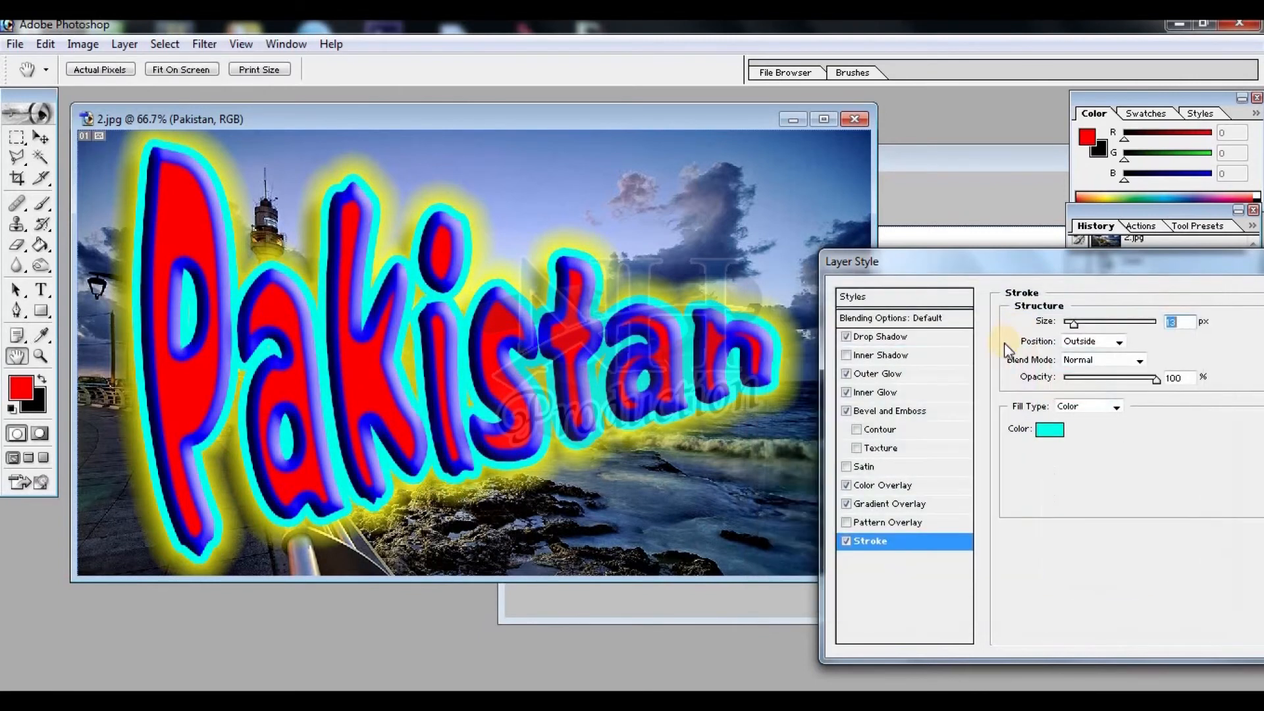
mouse_move(1113, 323)
left_mouse_down()
mouse_move(1158, 325)
mouse_move(1070, 325)
left_mouse_up()
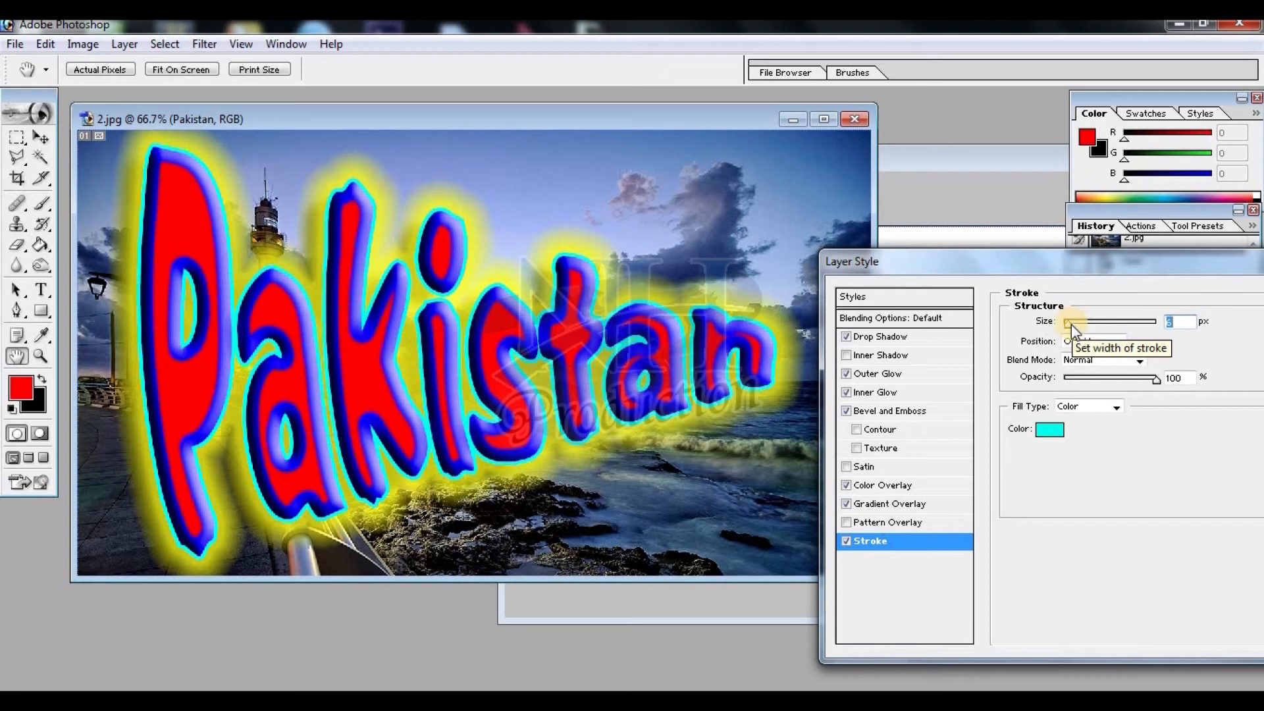
left_click_drag(1068, 326, 1072, 324)
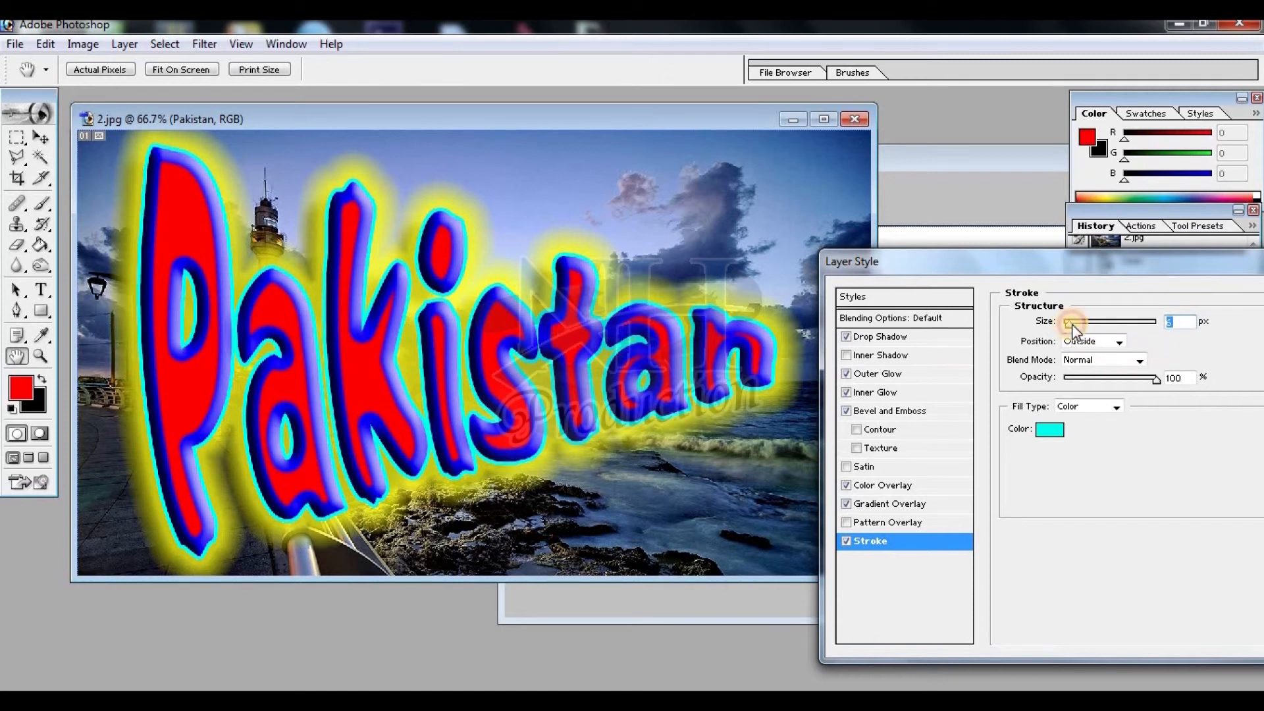
Switch Inner Glow, Drop Shadow, Bevel and Emboss, Color Overlay and Gradient Overlay off and on to compare each effect.
left_click(847, 392)
left_click(848, 393)
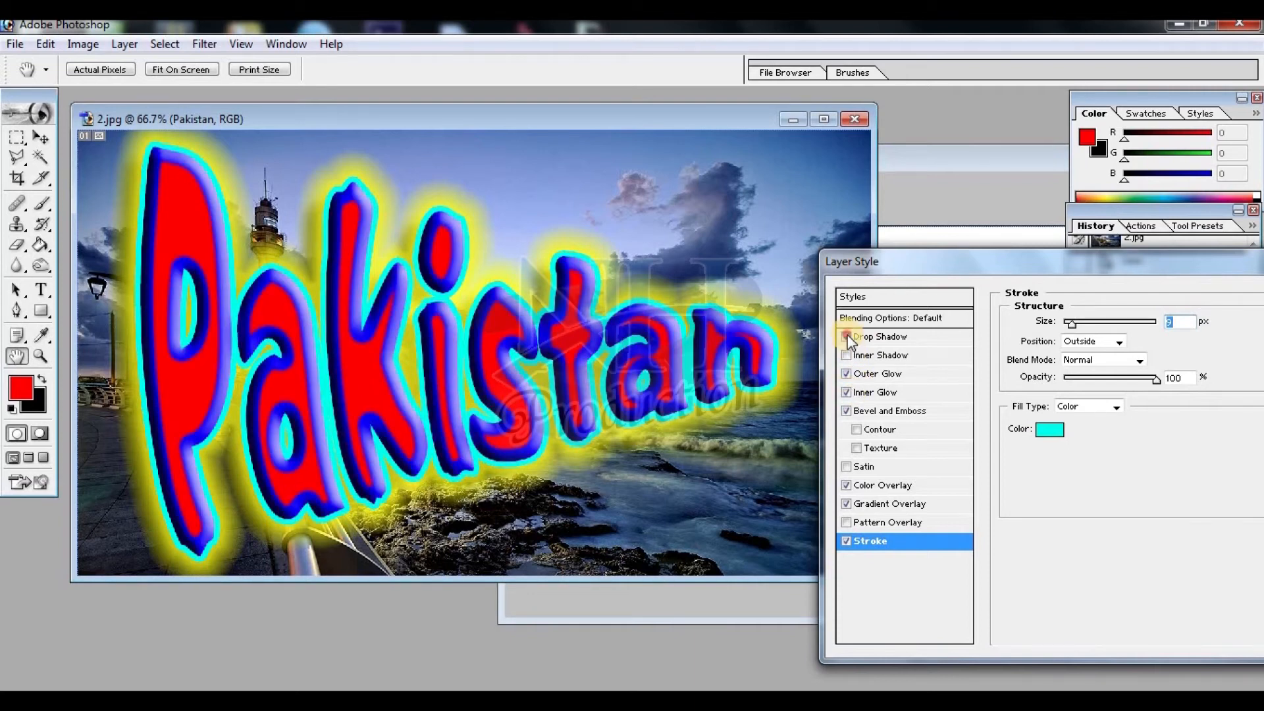
left_click(847, 337)
left_click(847, 337)
left_click(846, 410)
left_click(848, 411)
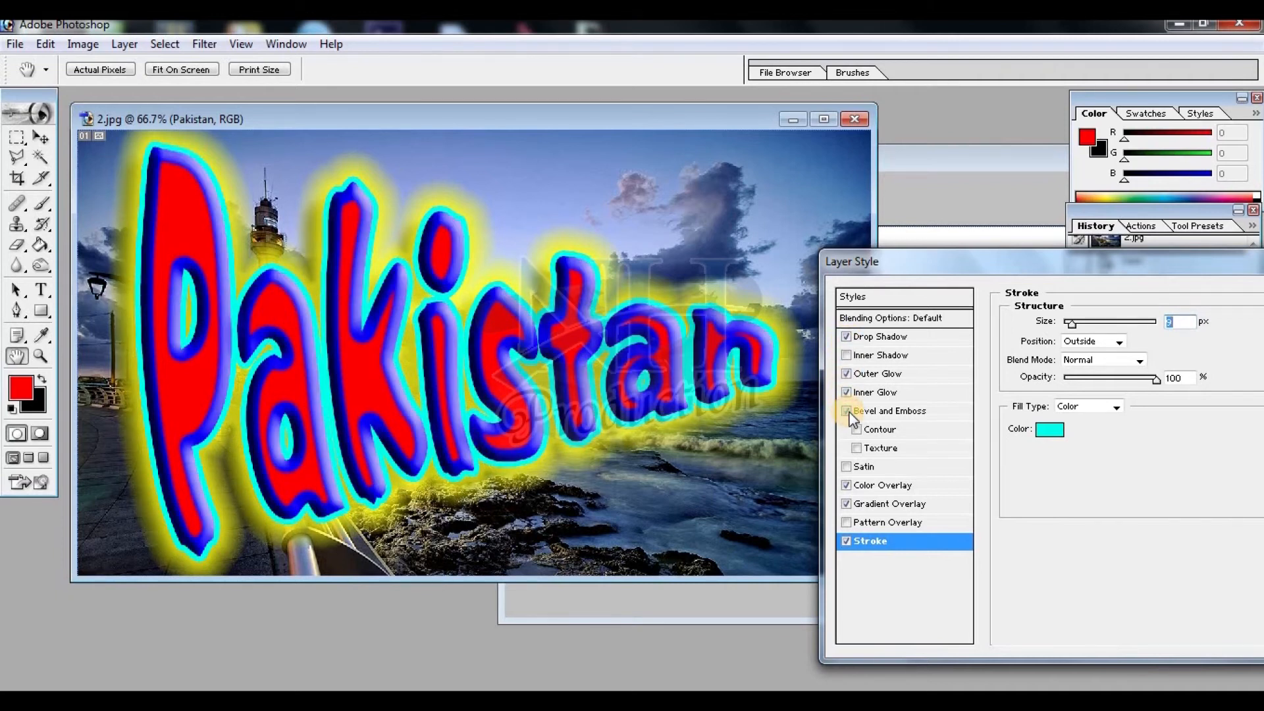
left_click(846, 487)
left_click(846, 485)
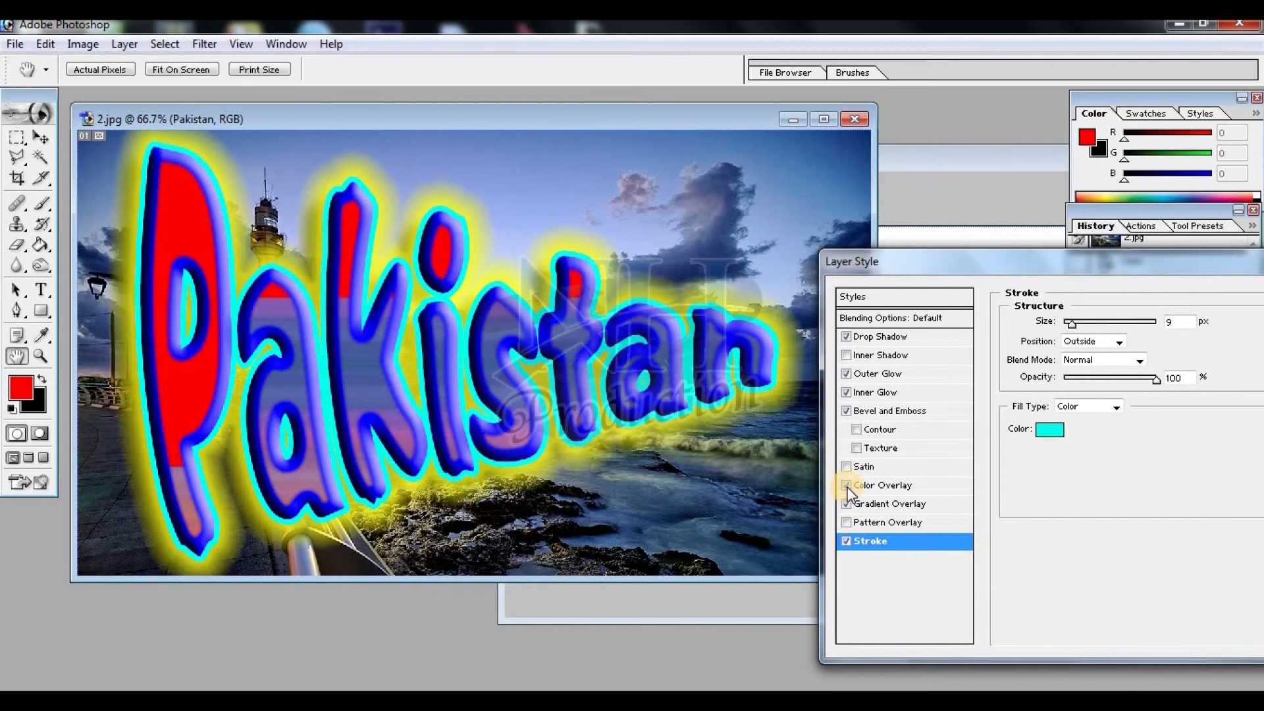
left_click(847, 503)
left_click(849, 503)
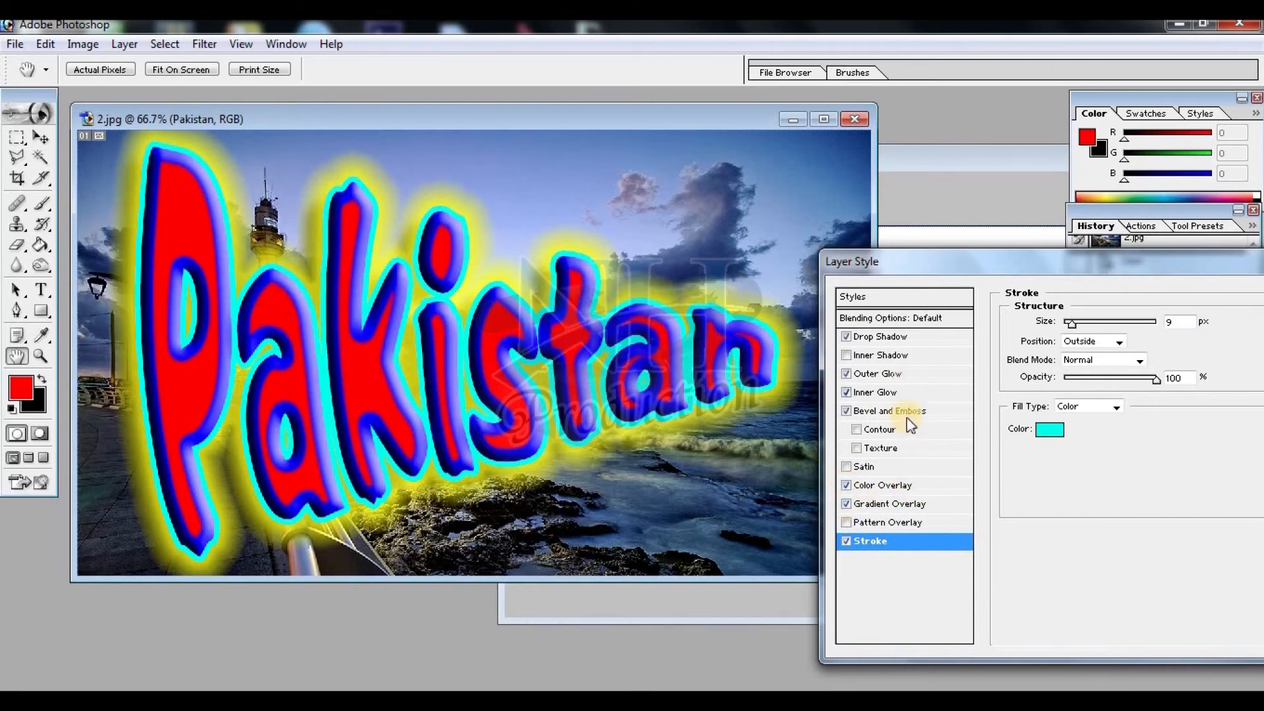
Add the bubble-pattern Texture to Bevel and Emboss, adjust its scale, and apply the layer style.
left_click(914, 447)
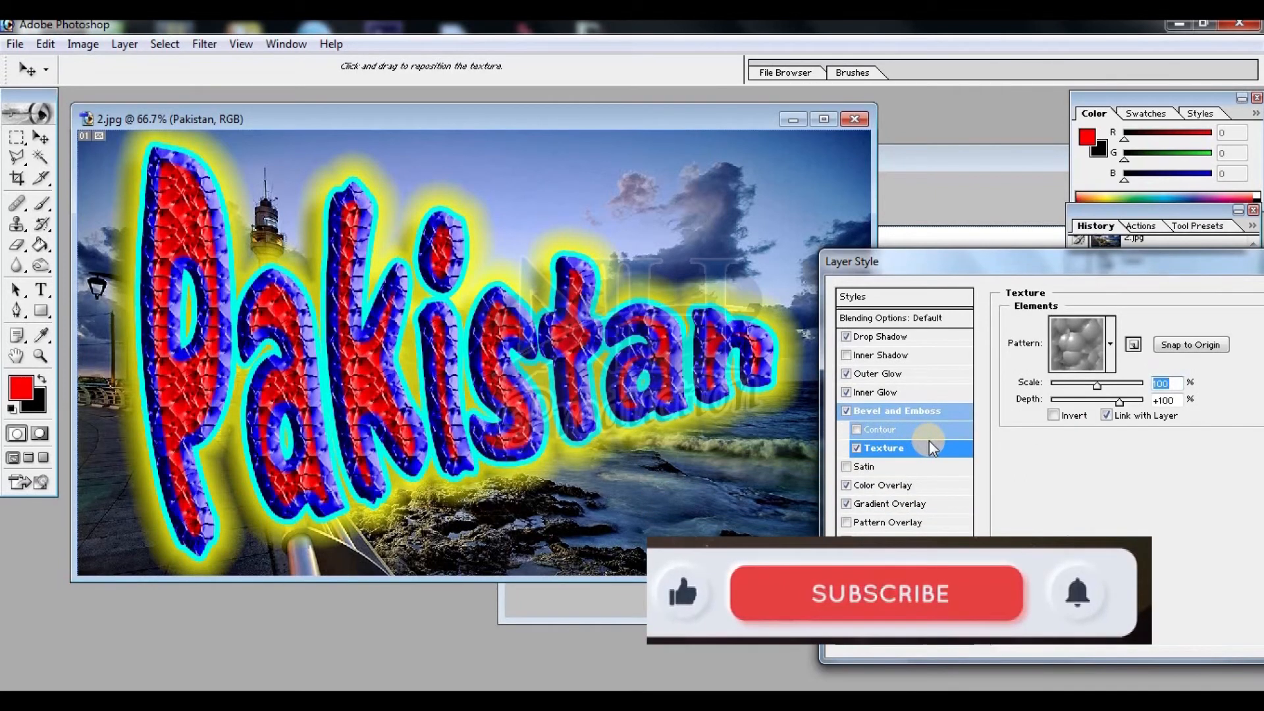
left_click(1110, 343)
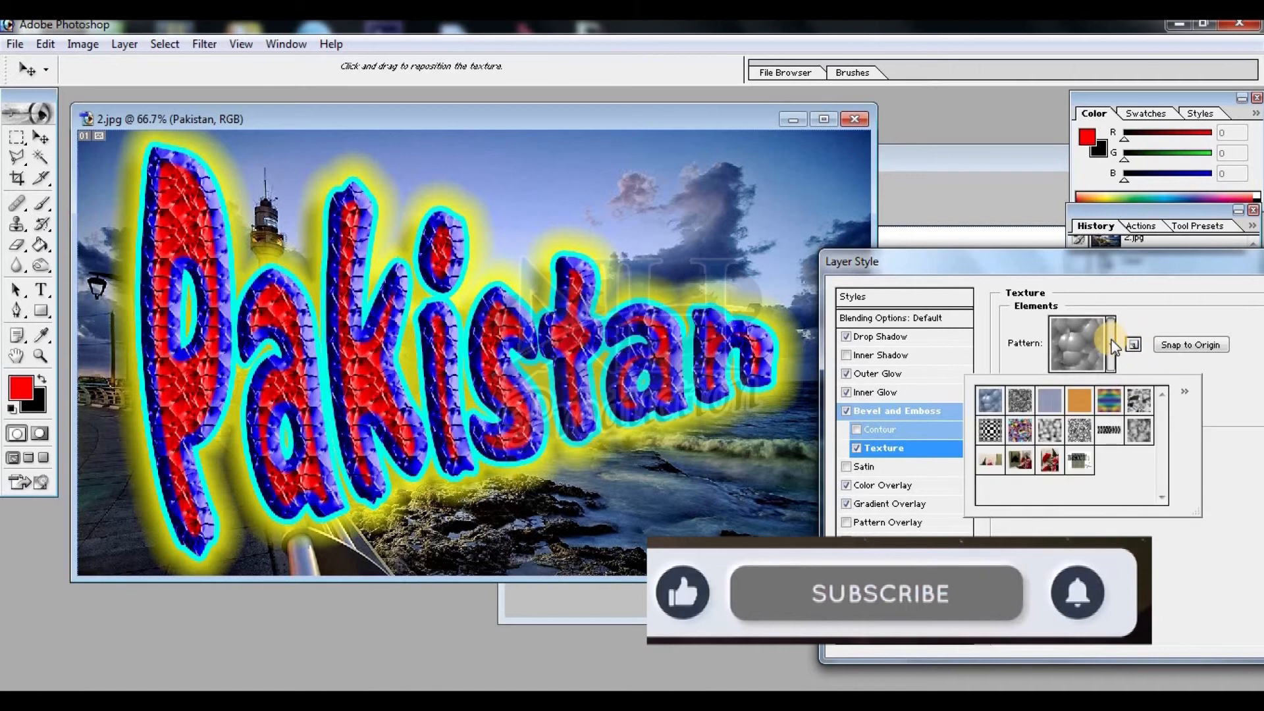
left_click(1111, 343)
mouse_move(1113, 385)
left_mouse_down()
mouse_move(1132, 387)
mouse_move(1061, 400)
mouse_move(1117, 401)
left_mouse_up()
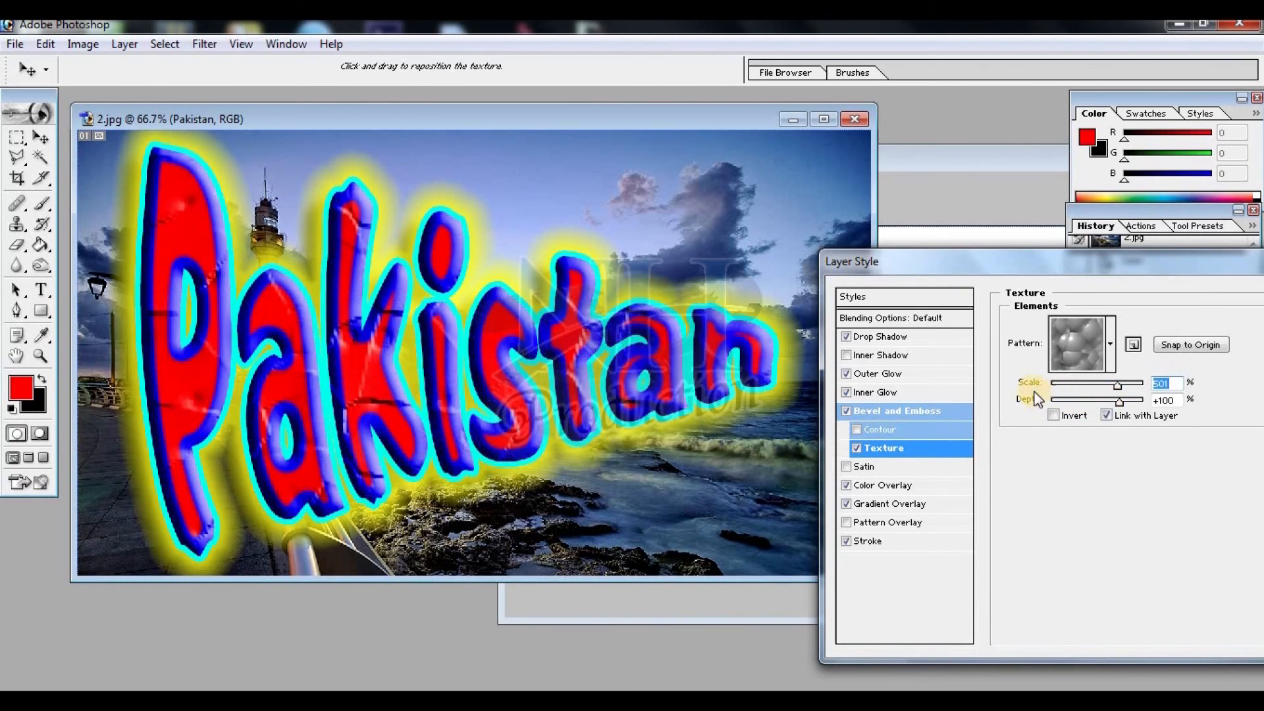
left_click_drag(1136, 386, 1056, 397)
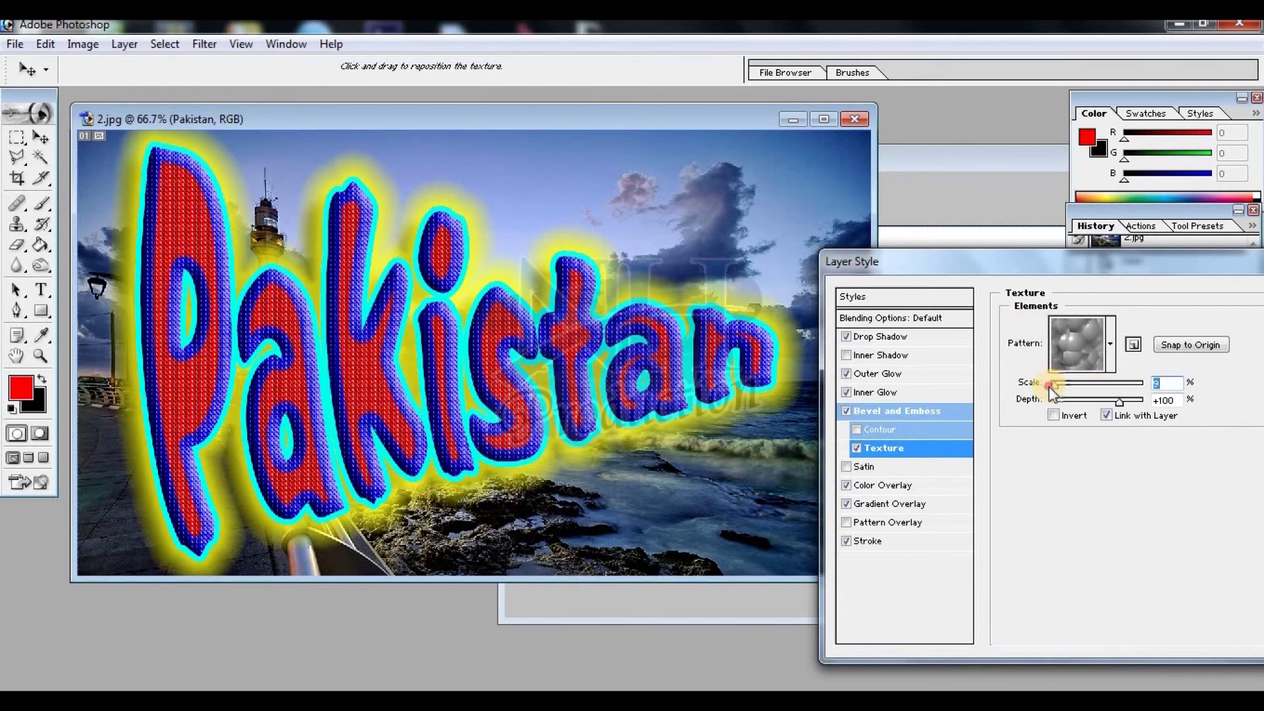
left_click_drag(1051, 387, 1021, 393)
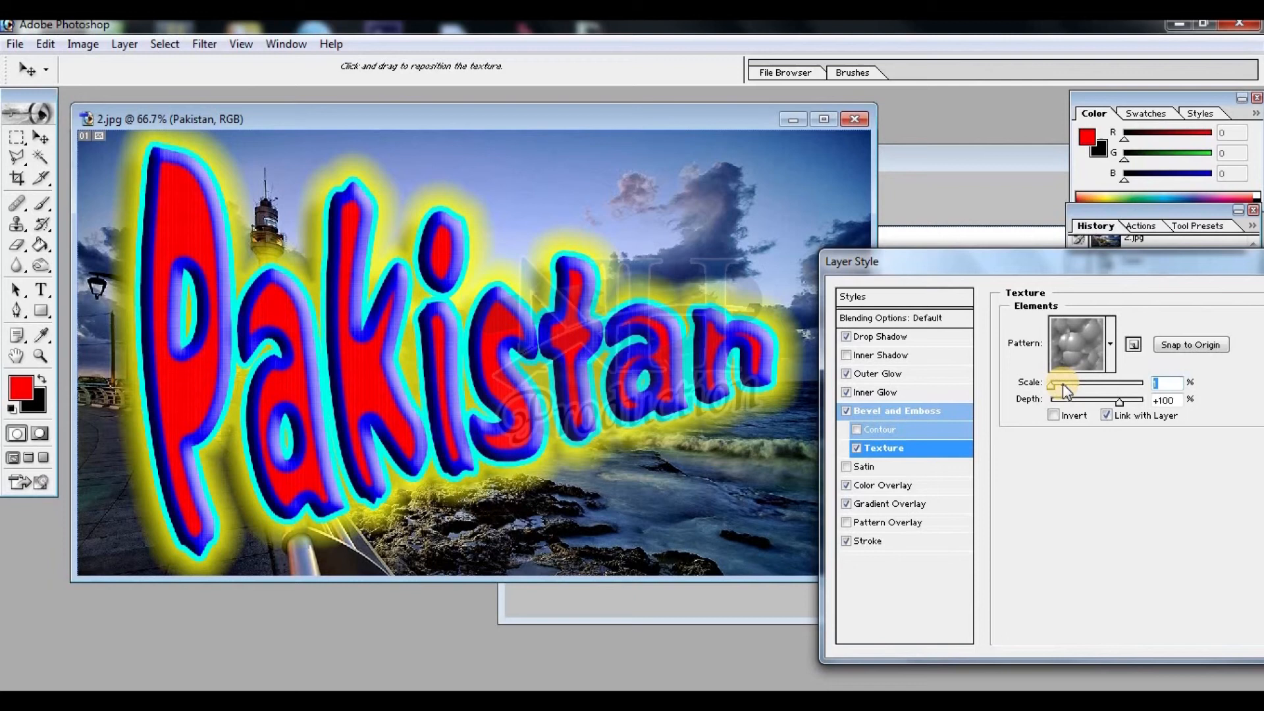
mouse_move(1056, 389)
left_mouse_down()
mouse_move(1145, 388)
mouse_move(1060, 397)
mouse_move(1074, 394)
left_mouse_up()
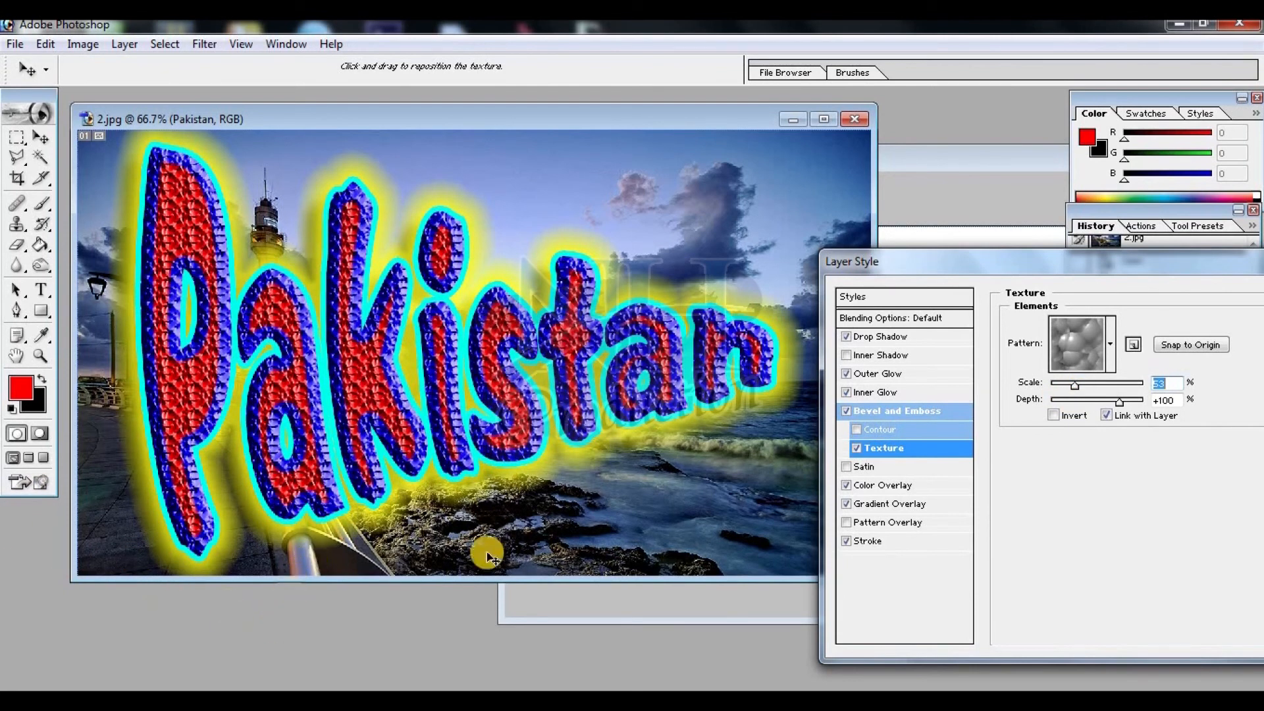
left_click_drag(965, 272, 570, 246)
left_click_drag(680, 360, 698, 361)
left_click(938, 271)
key("t")
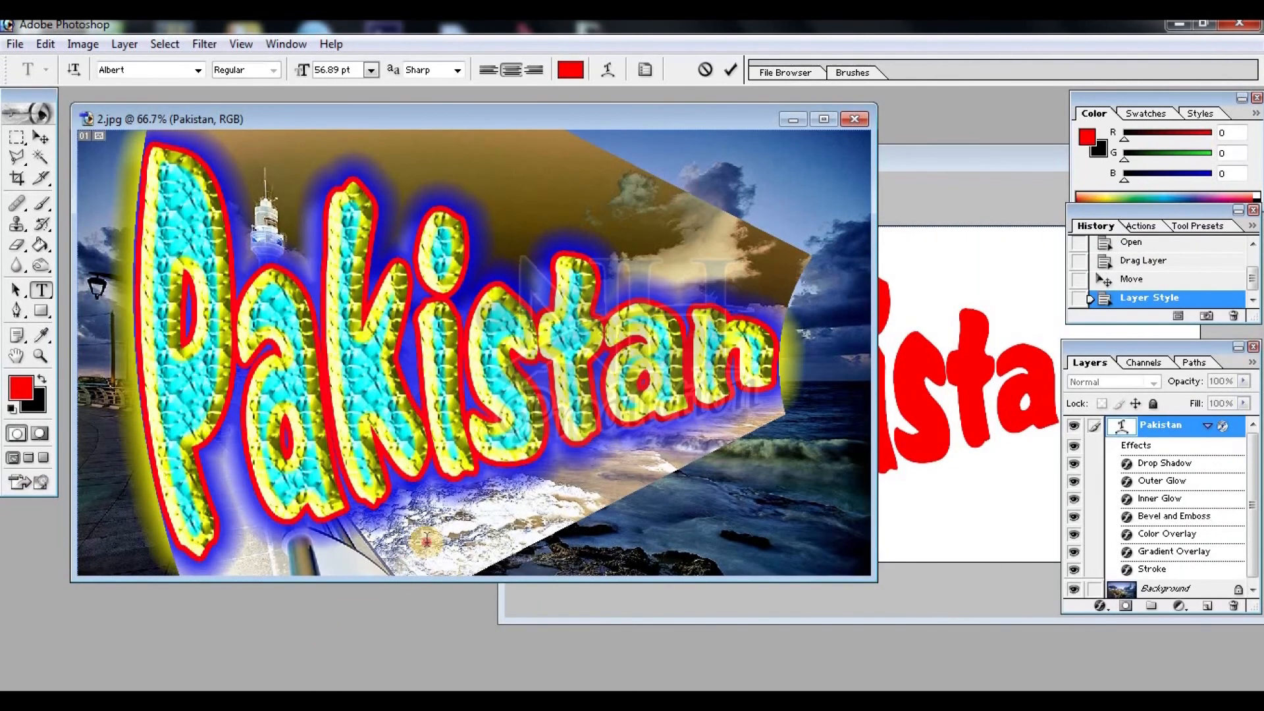
left_click(429, 487)
key("ctrl+Return")
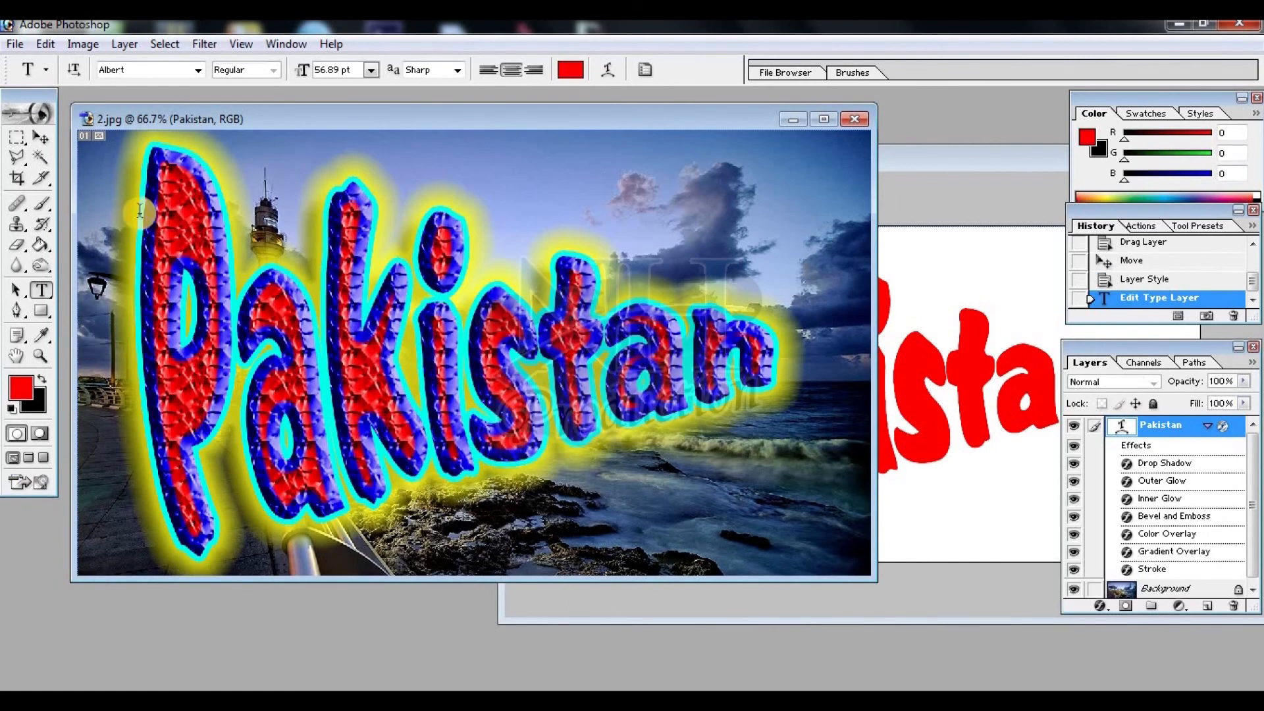
Open the photo IMG-20170424-WA0049.jpg from the parent folder and move its window over the 2.jpg document.
double_click(296, 599)
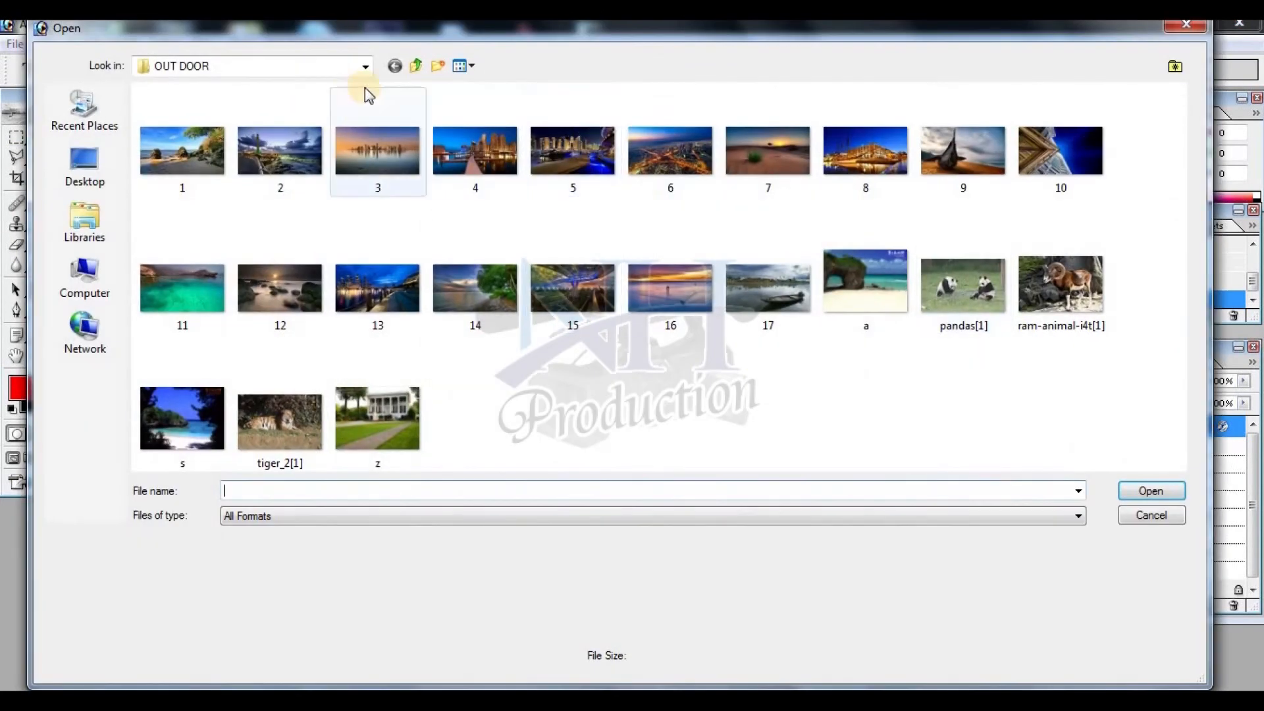
left_click(416, 65)
double_click(861, 137)
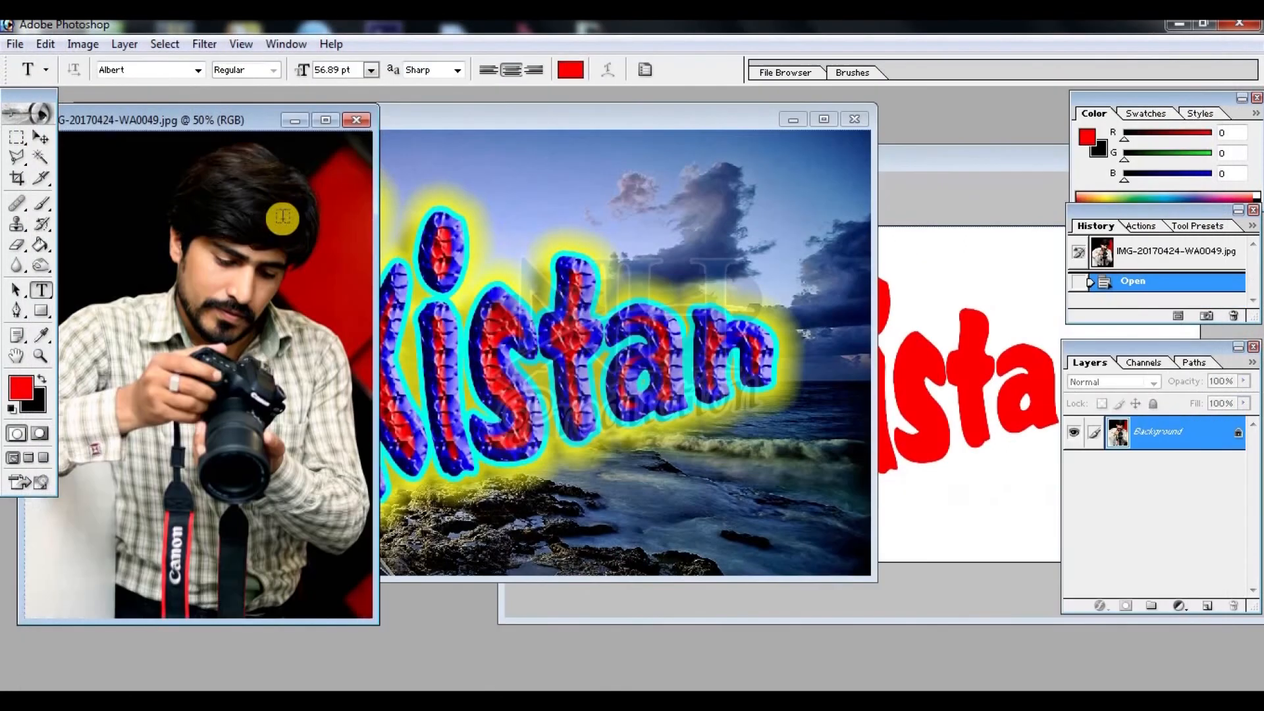
left_click_drag(191, 121, 492, 124)
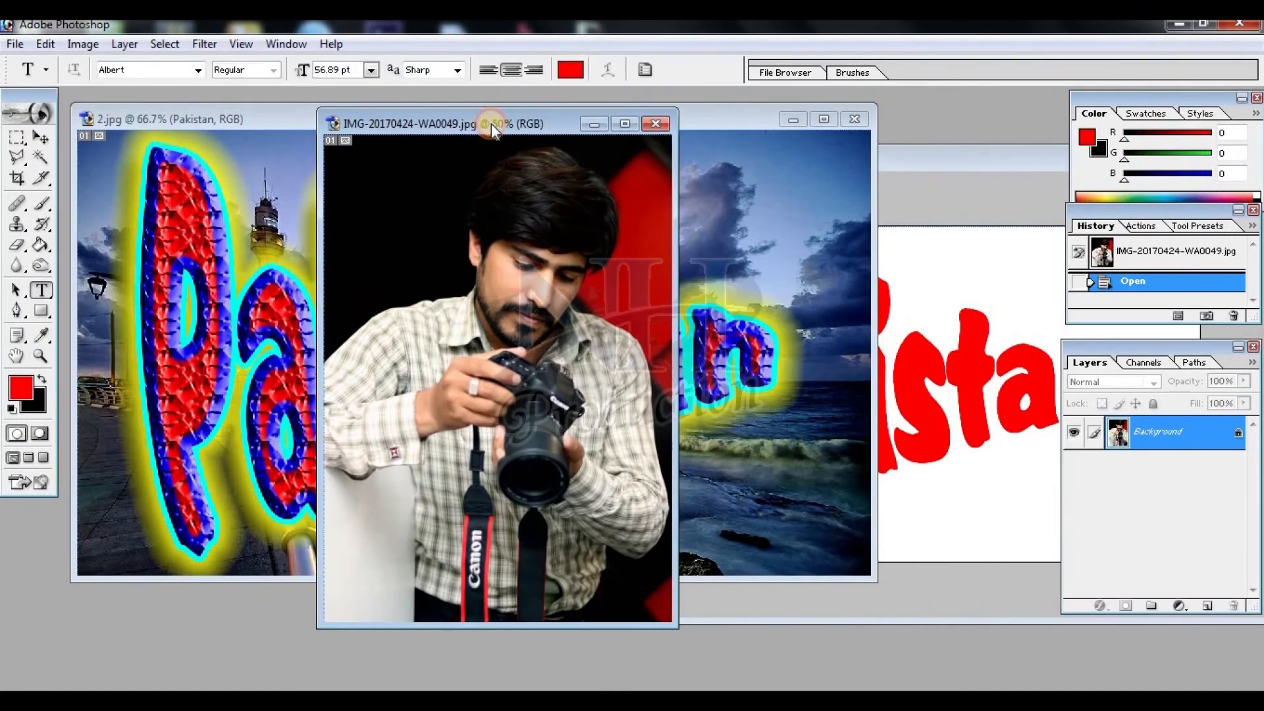
Define the open photo as a pattern named "IMG-20170424-WA0049.jpg ok".
left_click(83, 45)
mouse_move(57, 45)
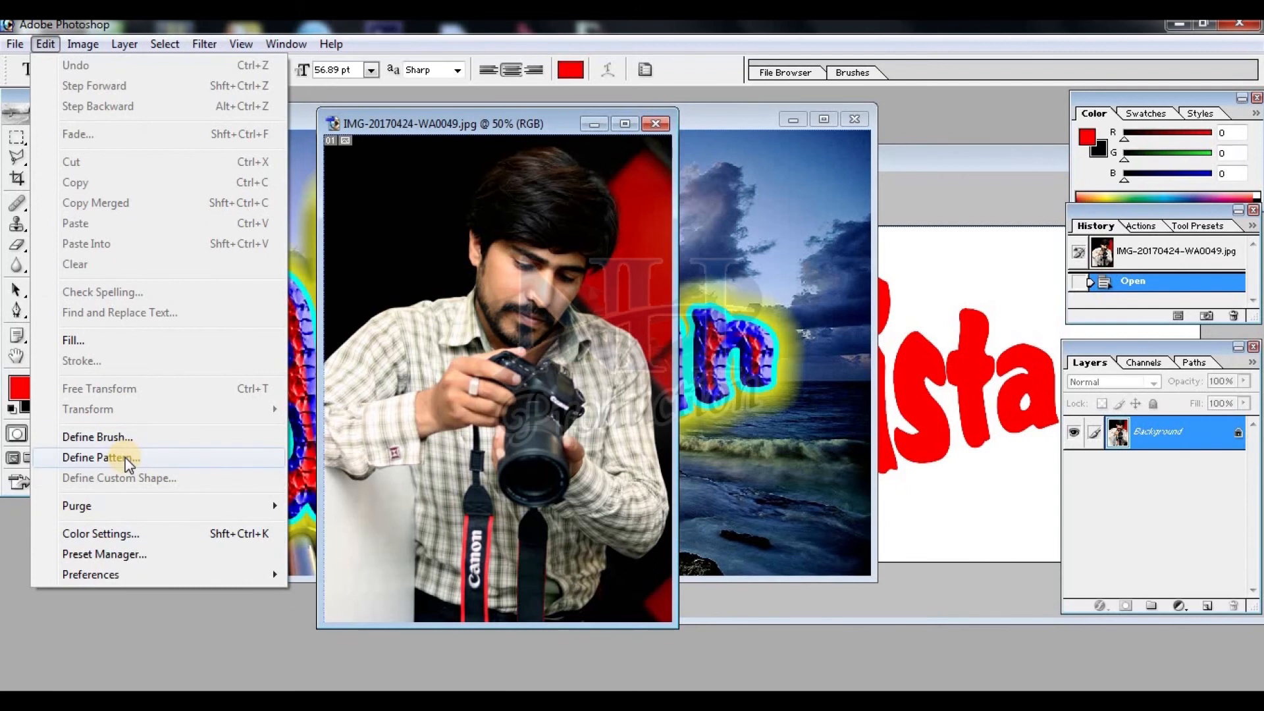
left_click(127, 464)
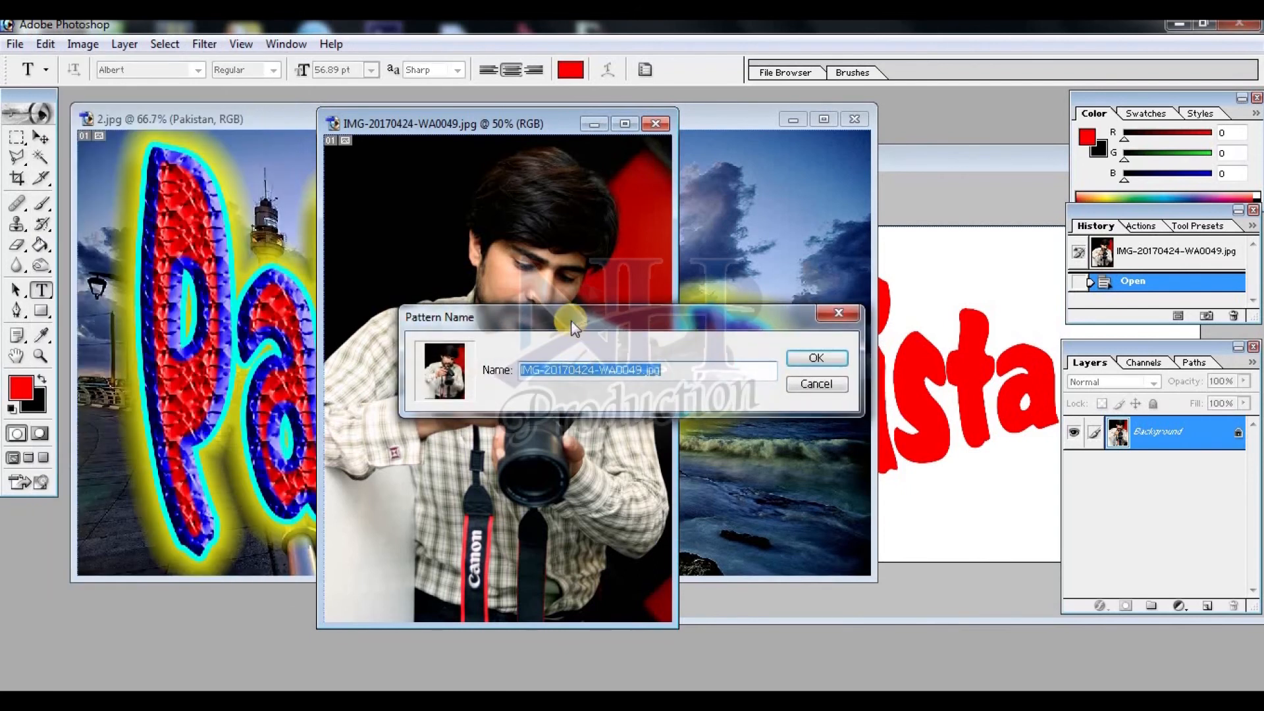
left_click_drag(570, 320, 704, 328)
left_click(816, 376)
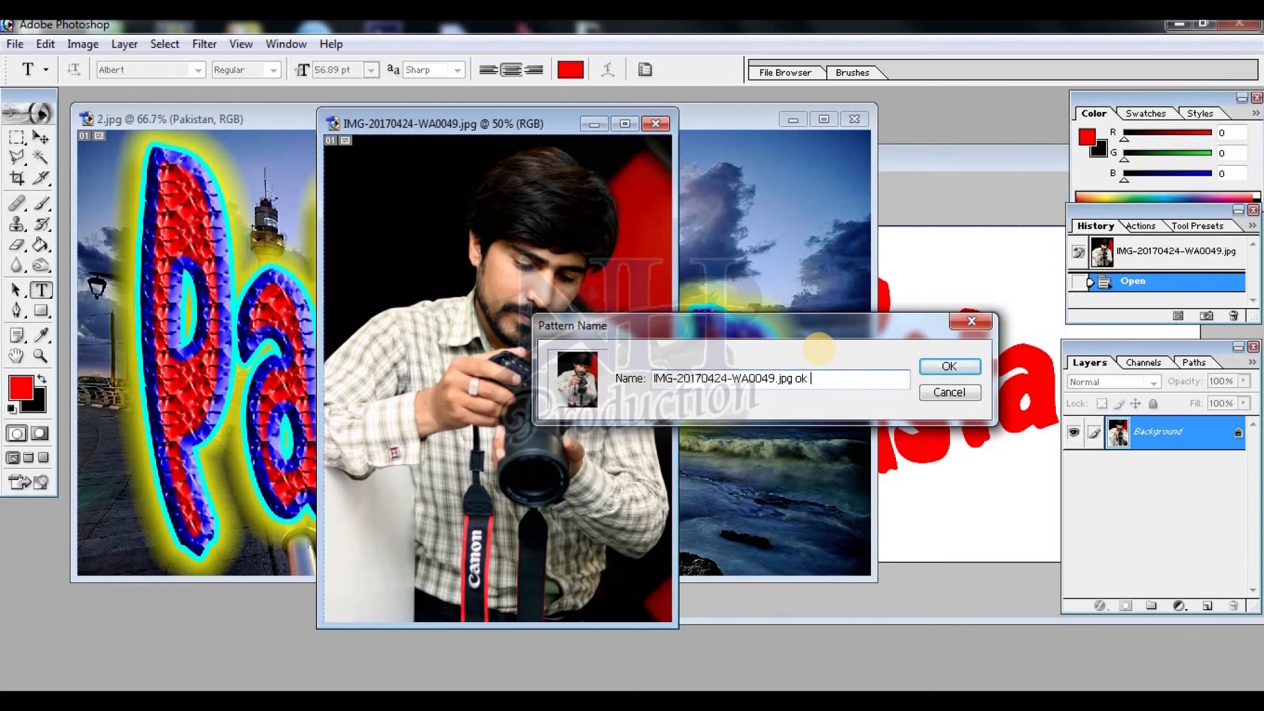
left_click(948, 369)
left_click(46, 44)
left_click(73, 437)
left_click(613, 379)
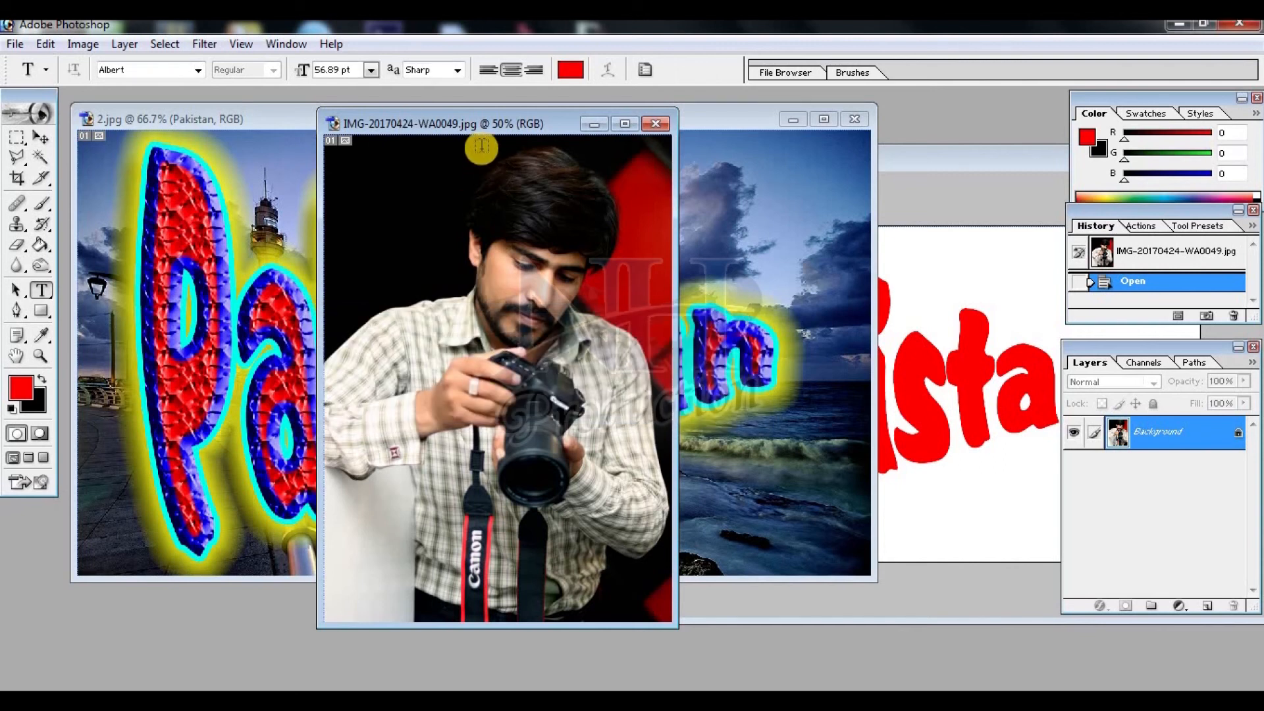
Minimize the photo window and add a Pattern Overlay with the new photo pattern to the "Pakistan" text in 2.jpg.
left_click_drag(480, 123, 489, 257)
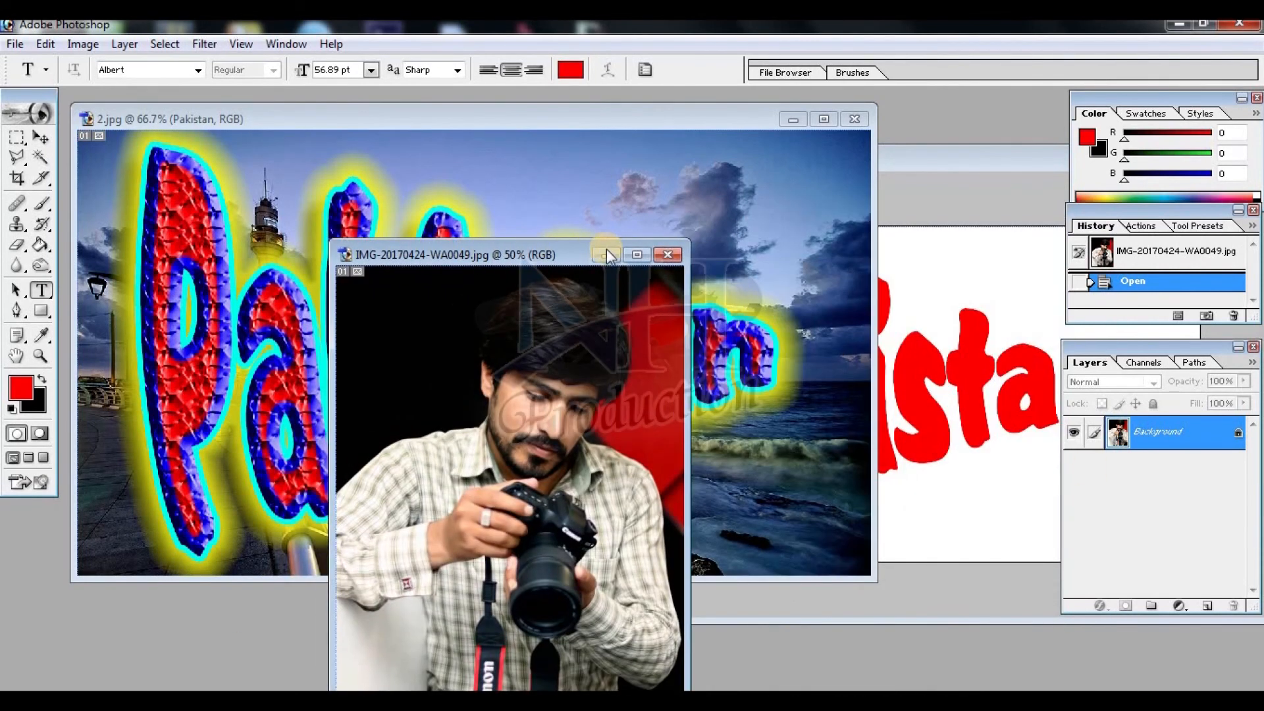
left_click(606, 253)
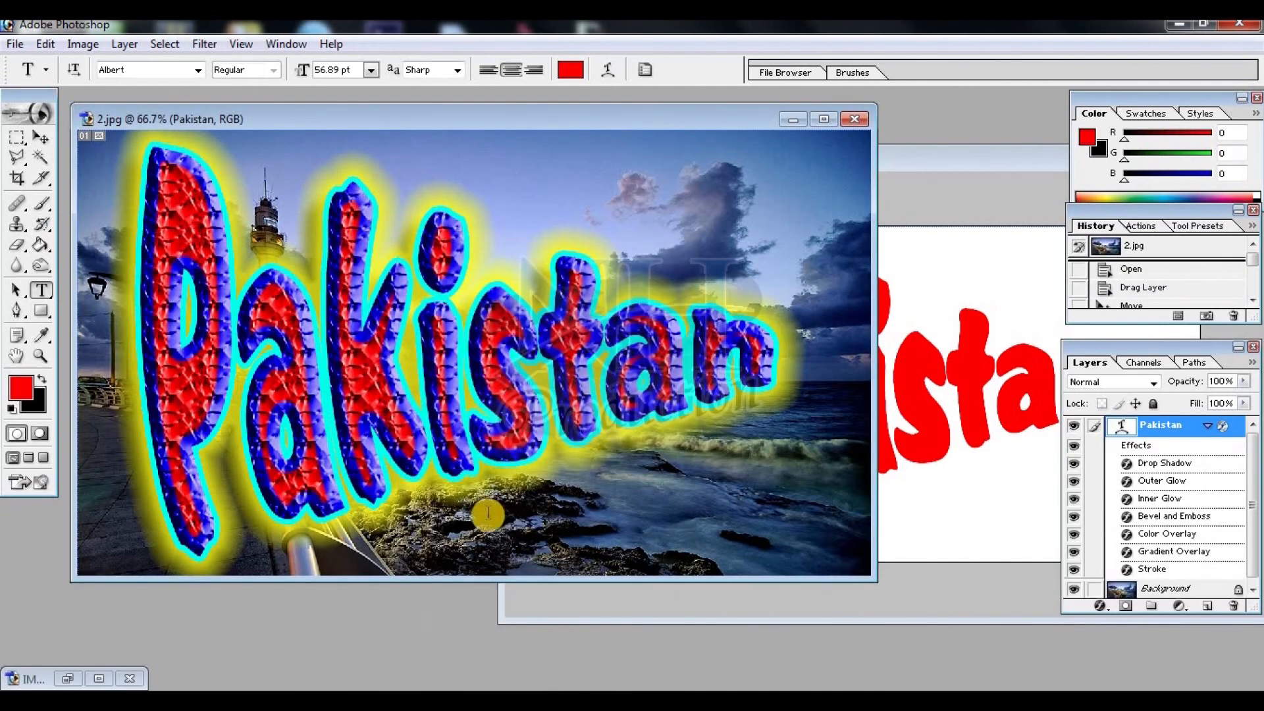
right_click(498, 398)
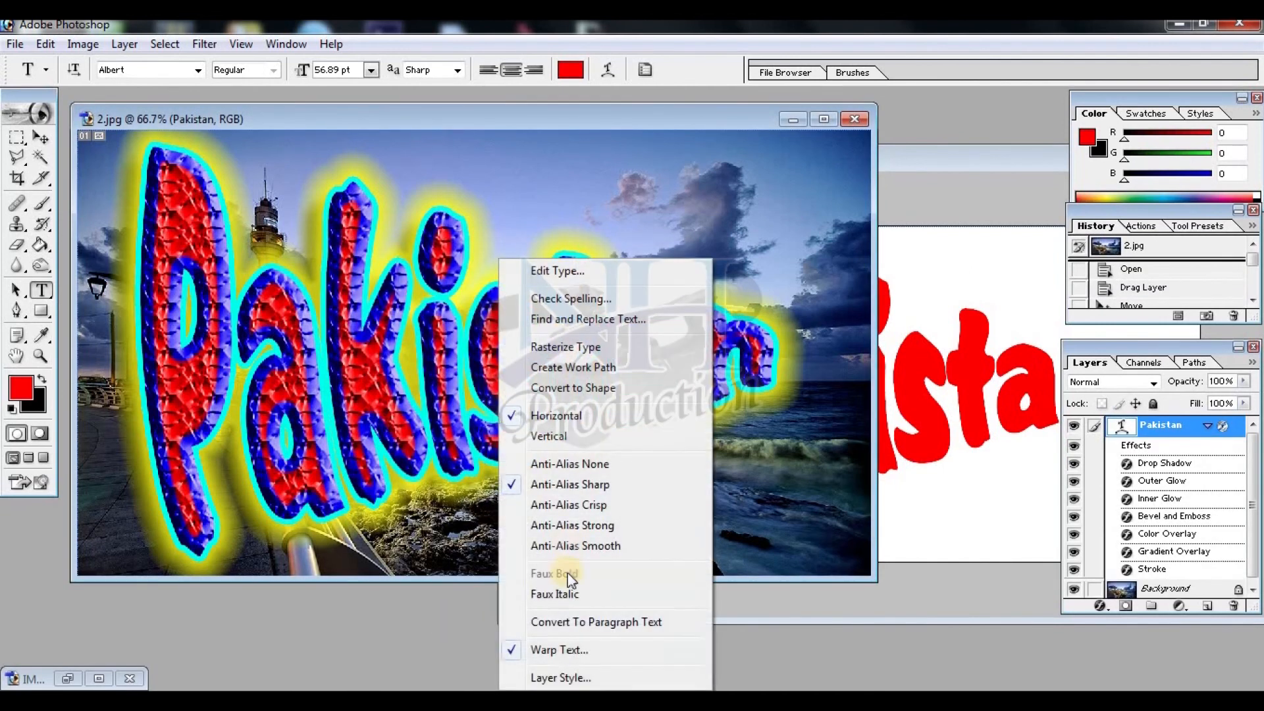
left_click(585, 678)
left_click(491, 272)
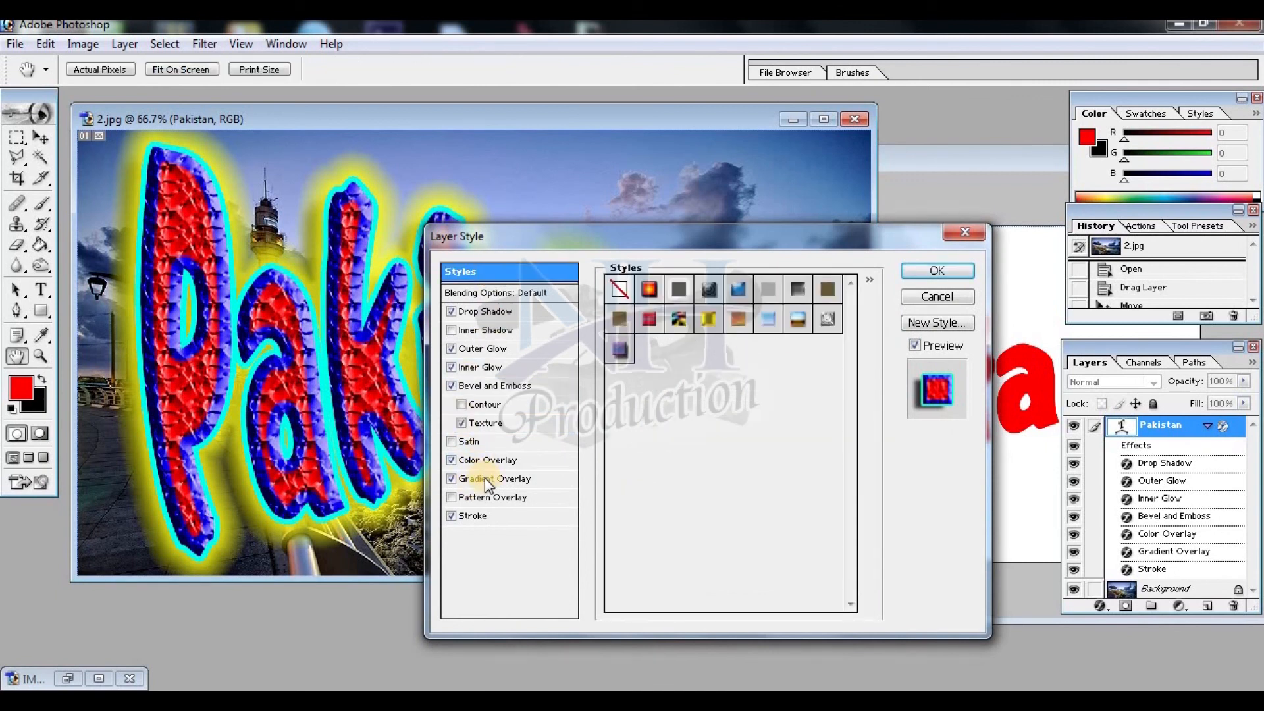
left_click(491, 497)
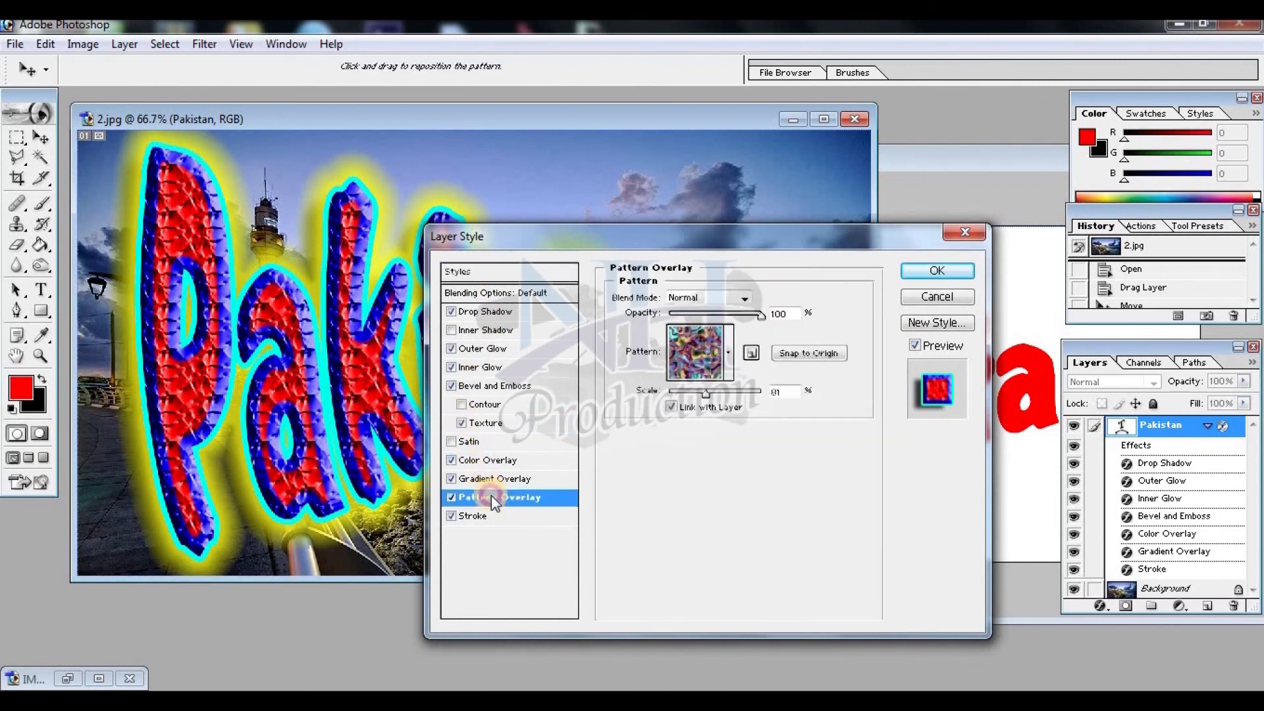
left_click(725, 354)
left_click(726, 469)
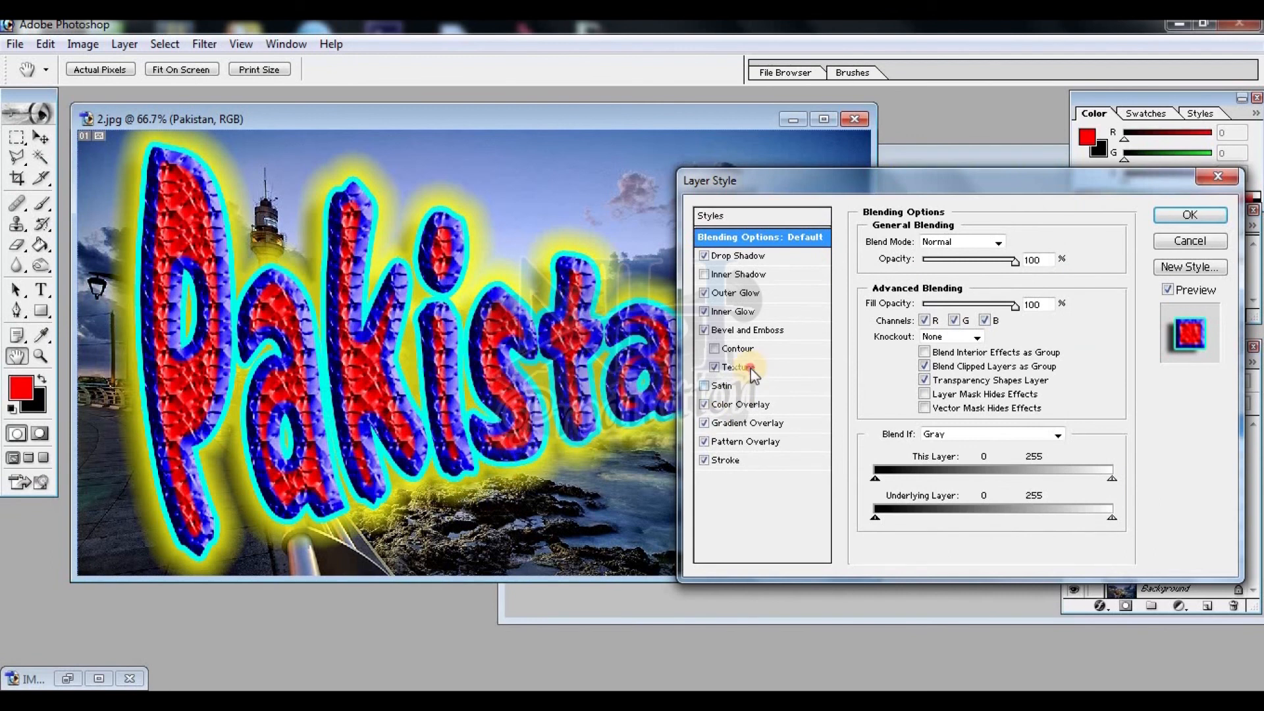
Change the Bevel and Emboss Texture to the new photo pattern, set its scale to 27%, and move the dialog to reveal the text.
left_click(751, 368)
left_click(968, 276)
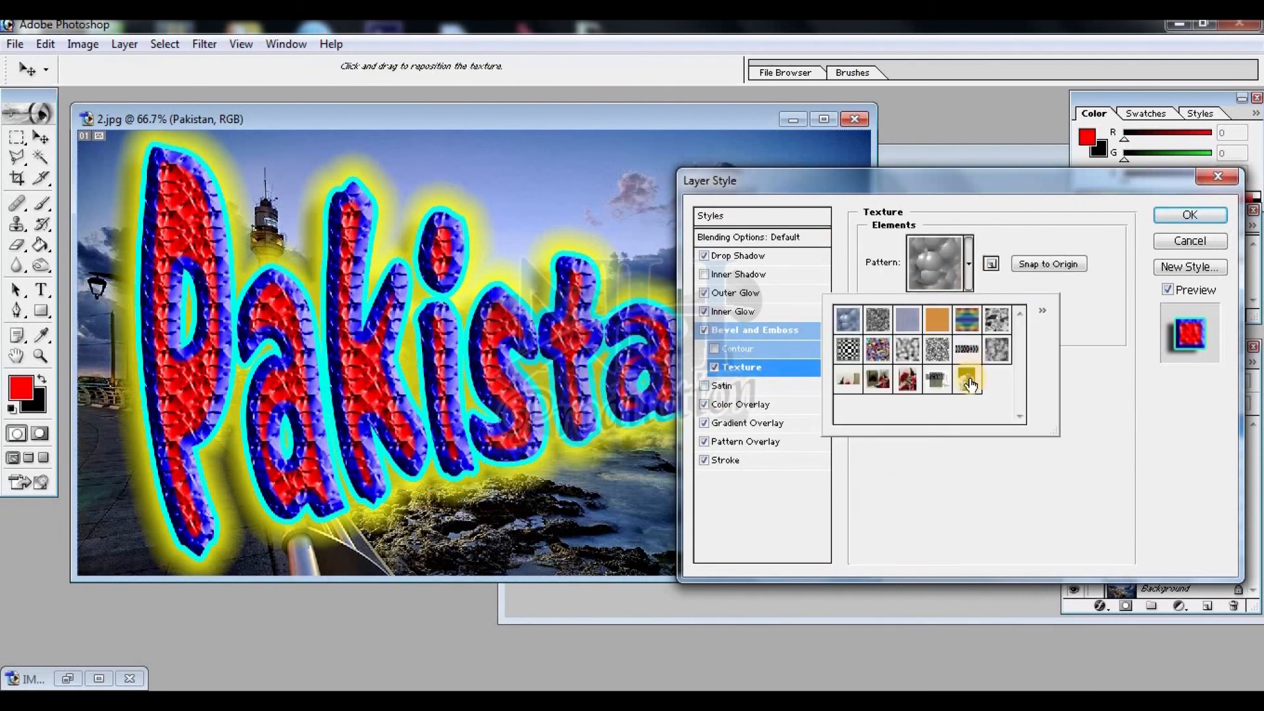
left_click(967, 380)
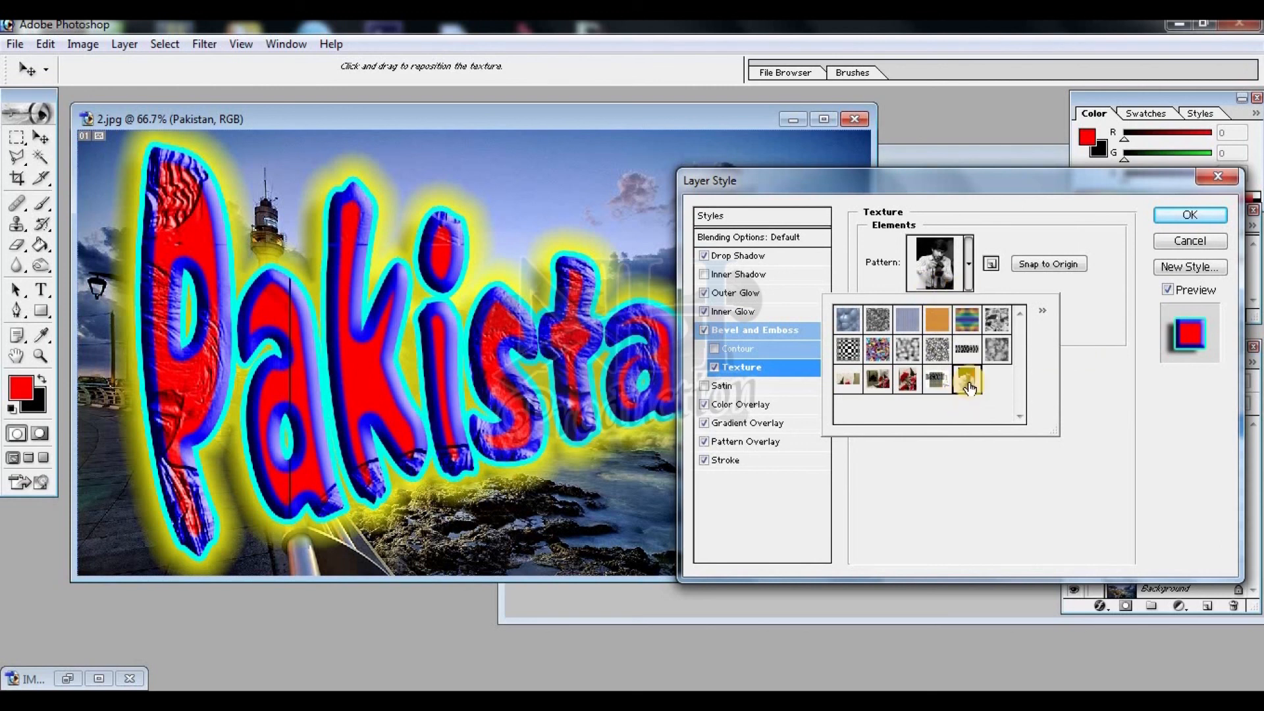
left_click(998, 286)
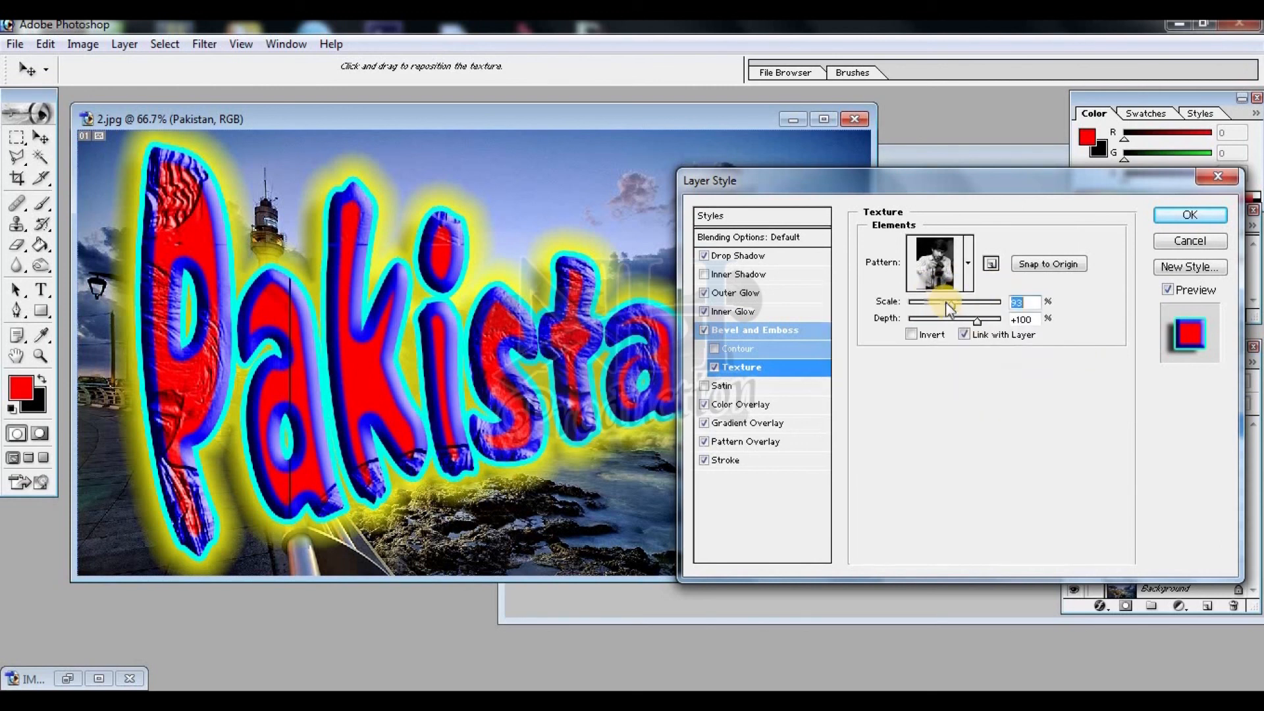
mouse_move(927, 305)
left_mouse_down()
mouse_move(909, 307)
mouse_move(961, 310)
mouse_move(920, 315)
left_mouse_up()
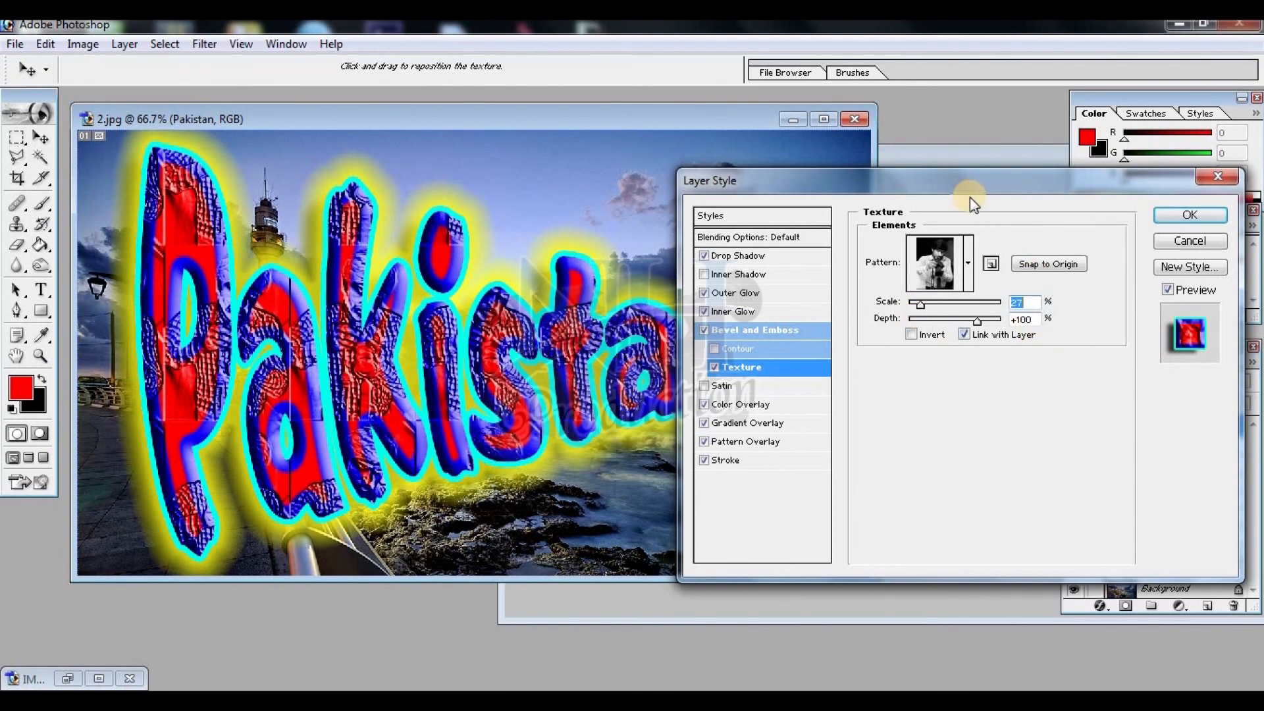
left_click_drag(853, 182, 745, 180)
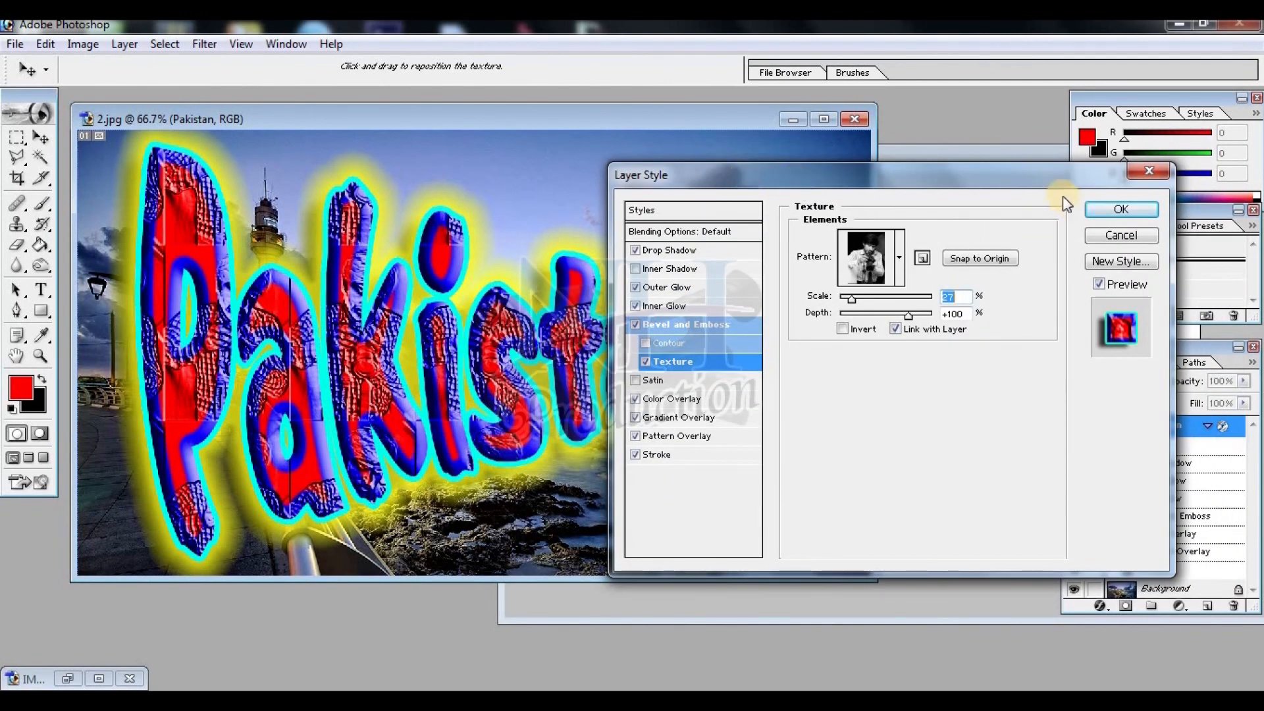
left_click_drag(1073, 178, 1075, 181)
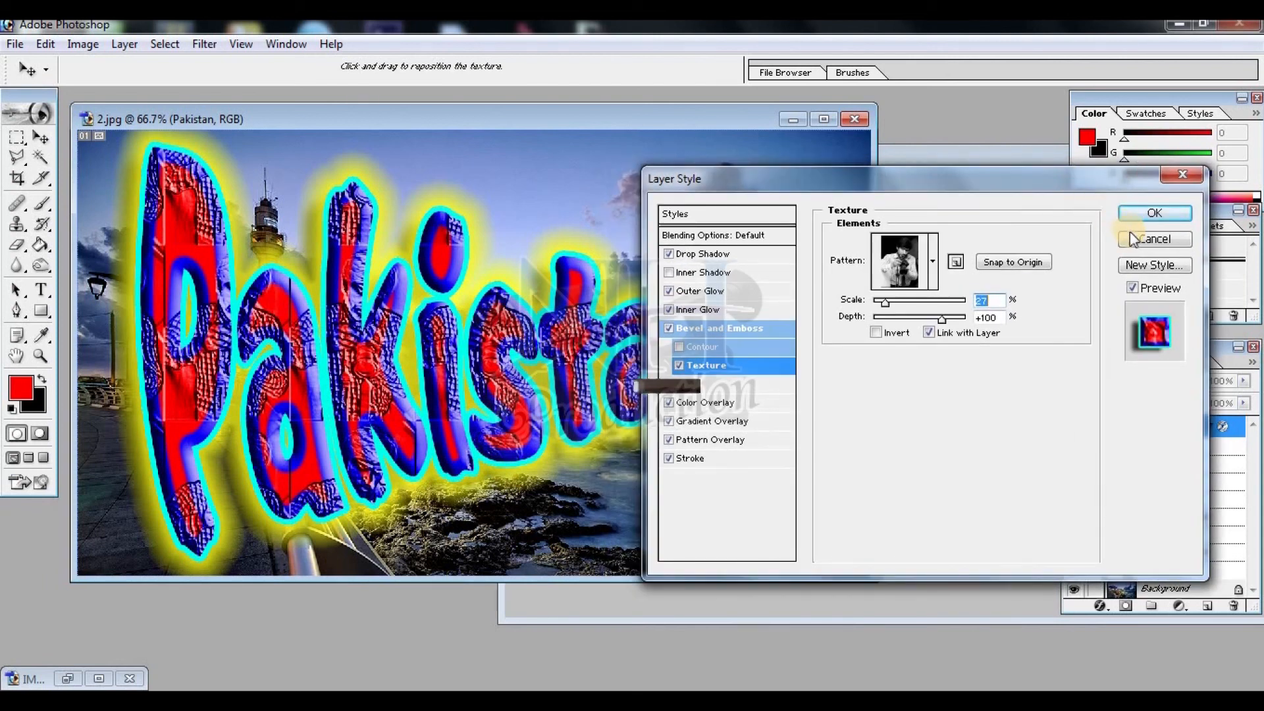